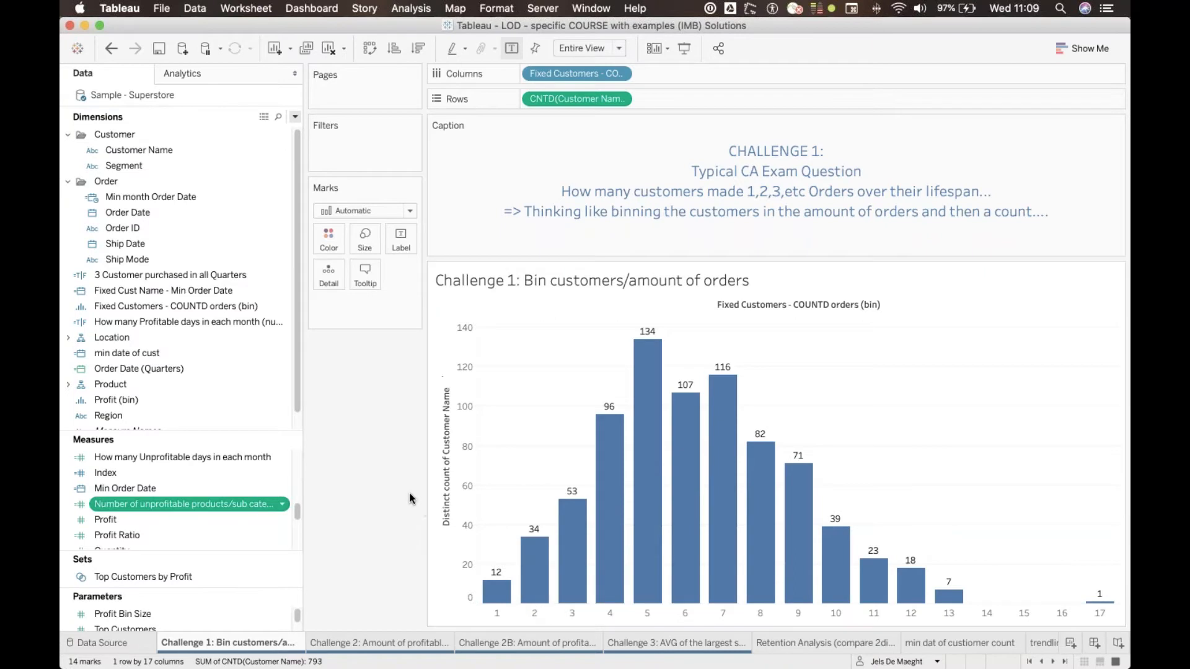
- Add a new worksheet at the end of the workbook and name it "max order per customers"
{"action": "mouse_move", "coordinate": [584, 565]}
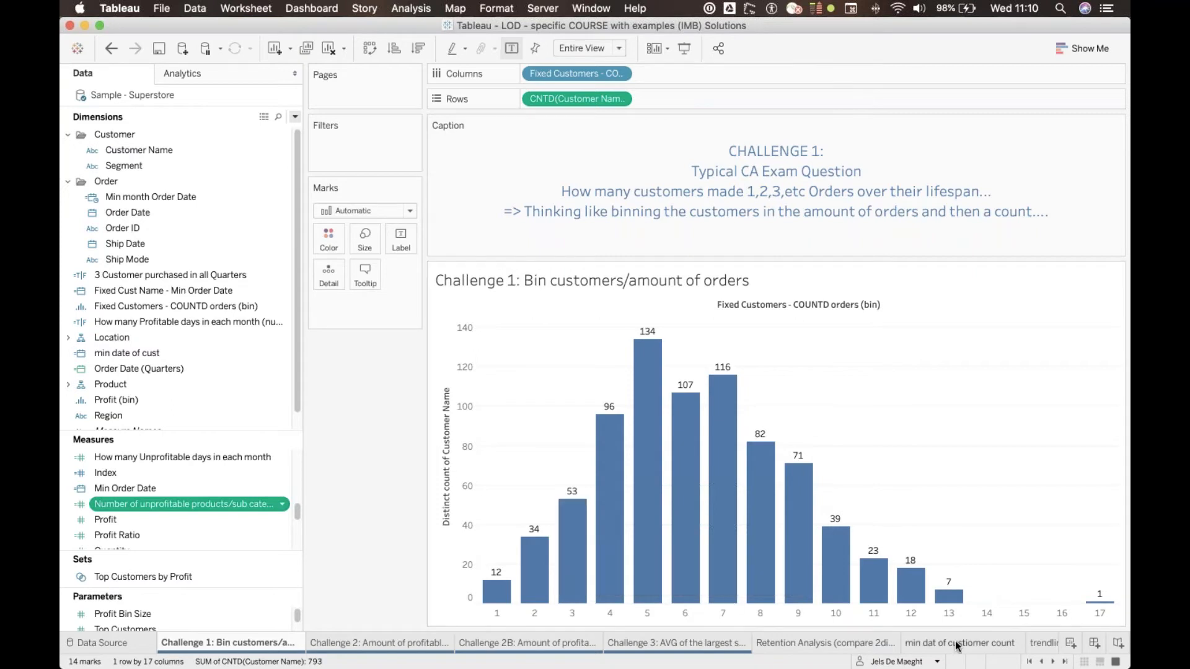
{"action": "scroll", "coordinate": [958, 645], "scroll_direction": "right", "scroll_amount": 1}
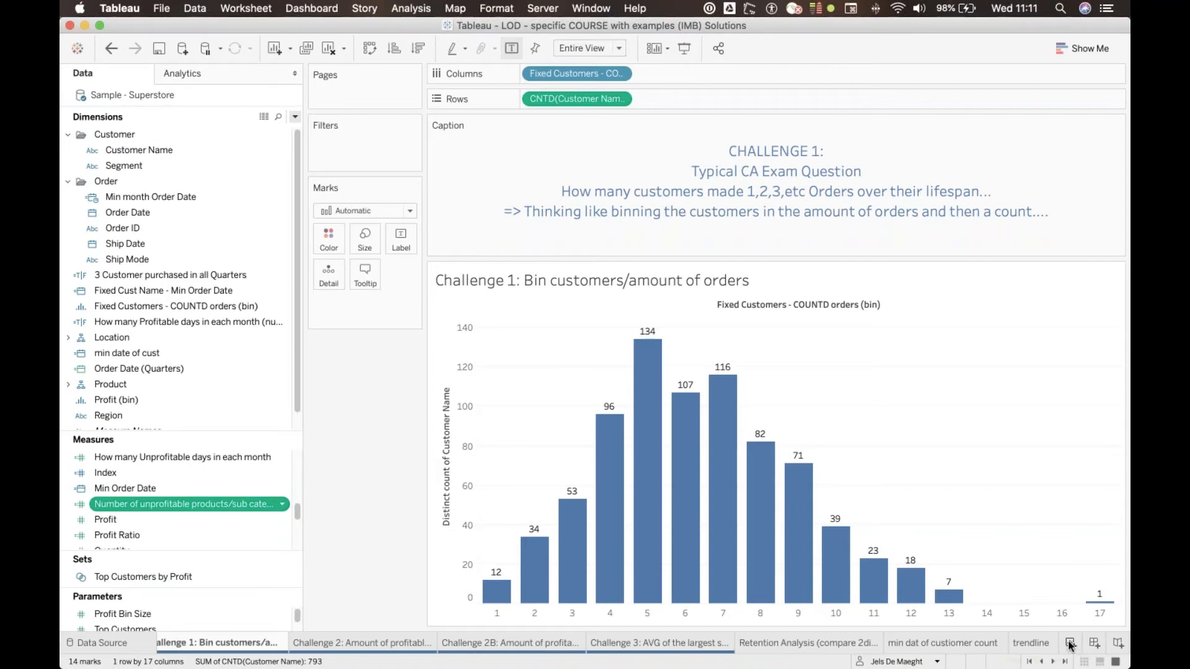
{"action": "left_click", "coordinate": [1070, 647]}
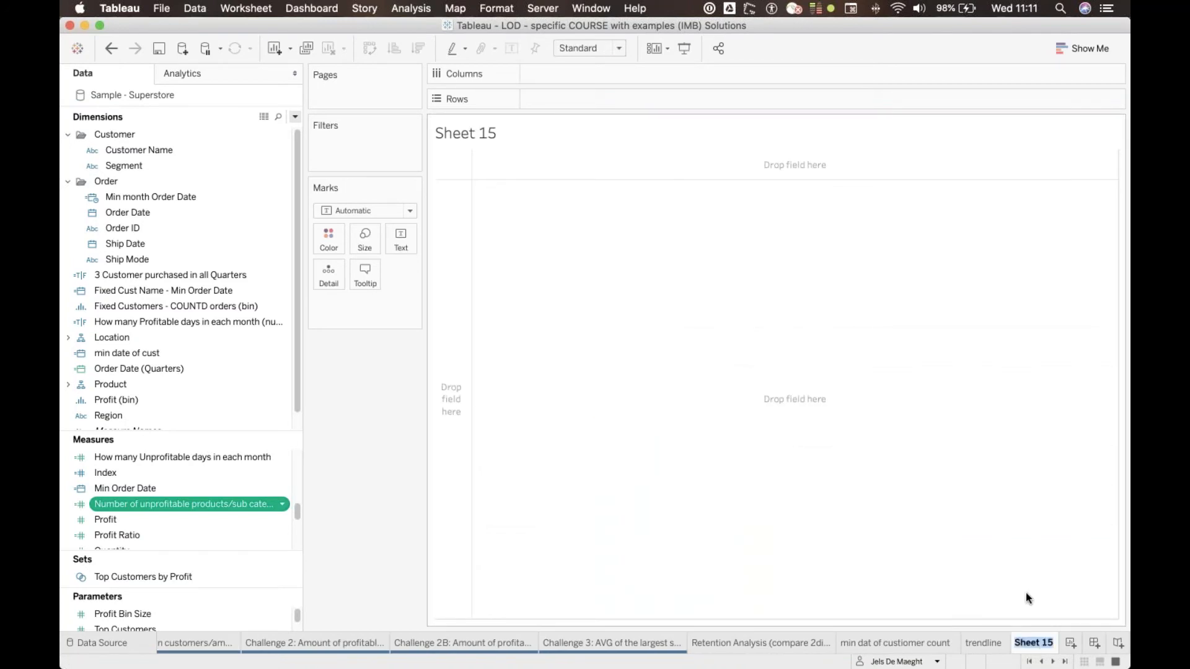
{"action": "type", "text": "max orde"}
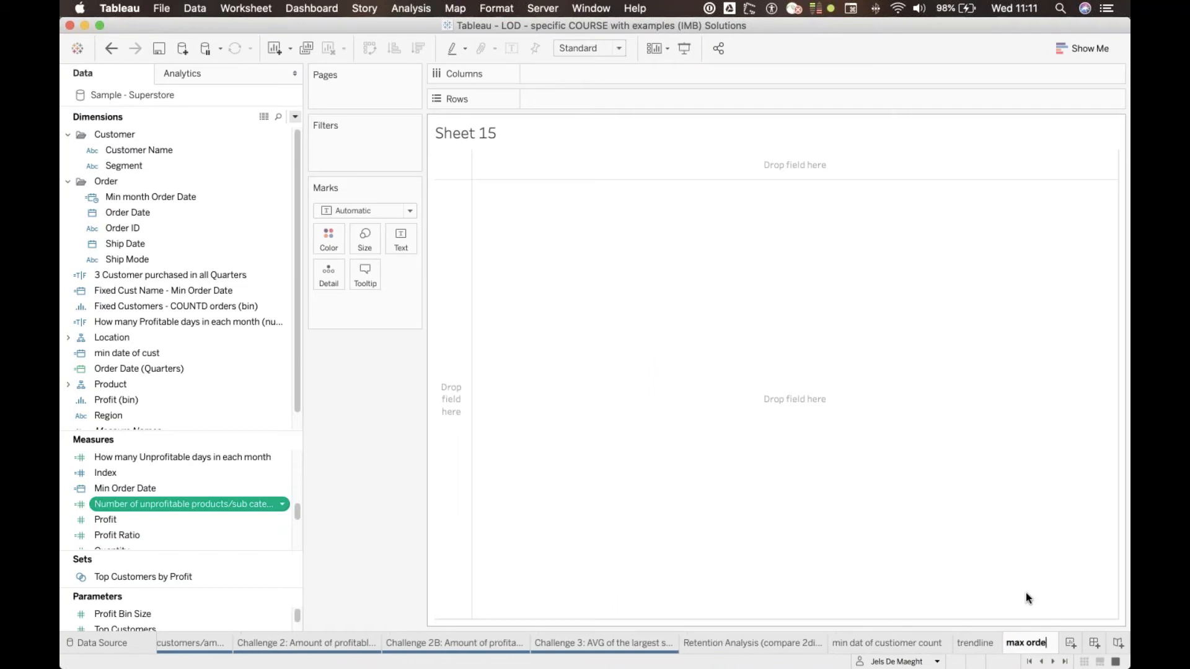
{"action": "type", "text": "r per customers"}
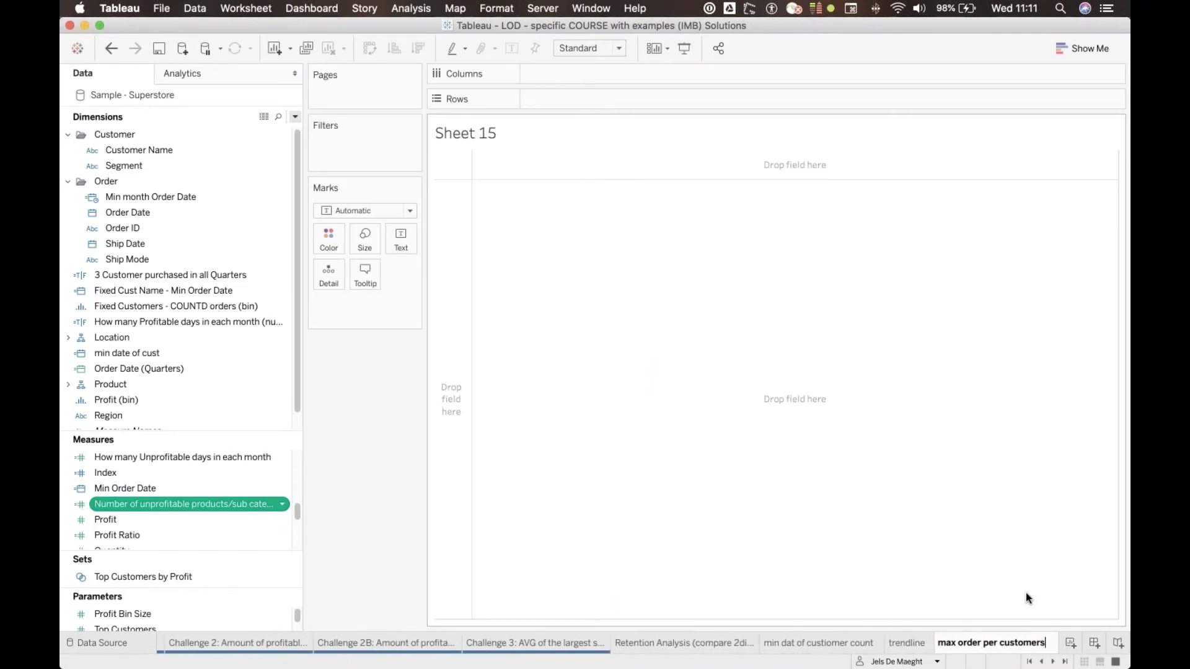
{"action": "key", "text": "Return"}
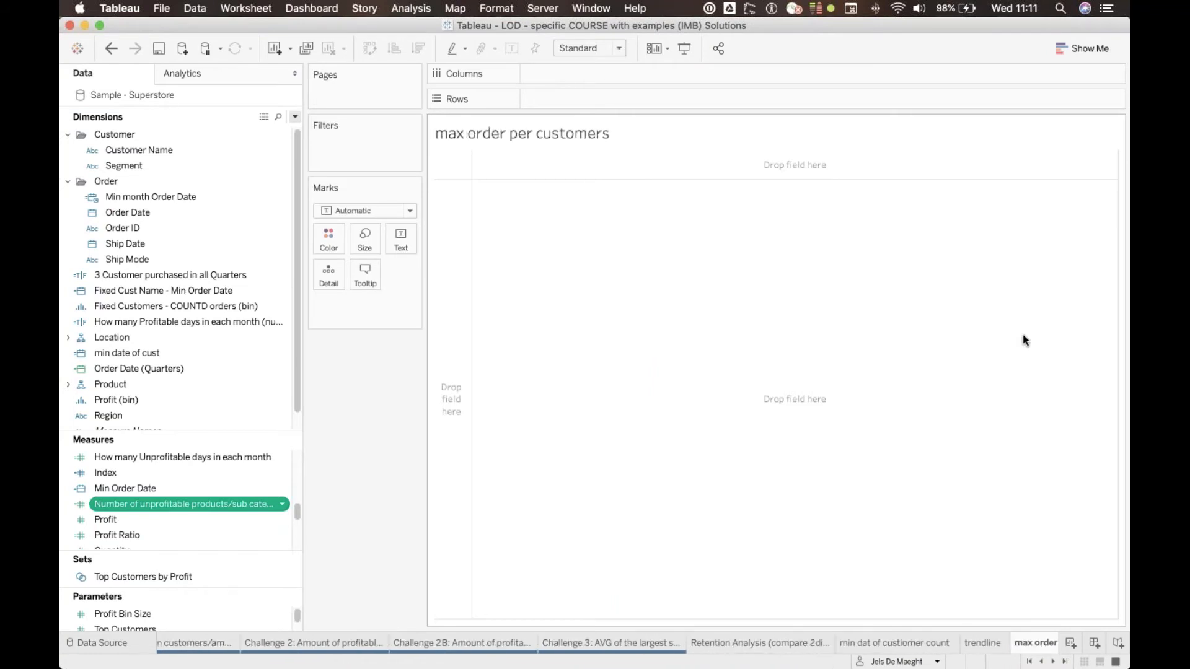
- Add the Customer Name field to Rows so the sheet lists every customer
{"action": "double_click", "coordinate": [665, 99]}
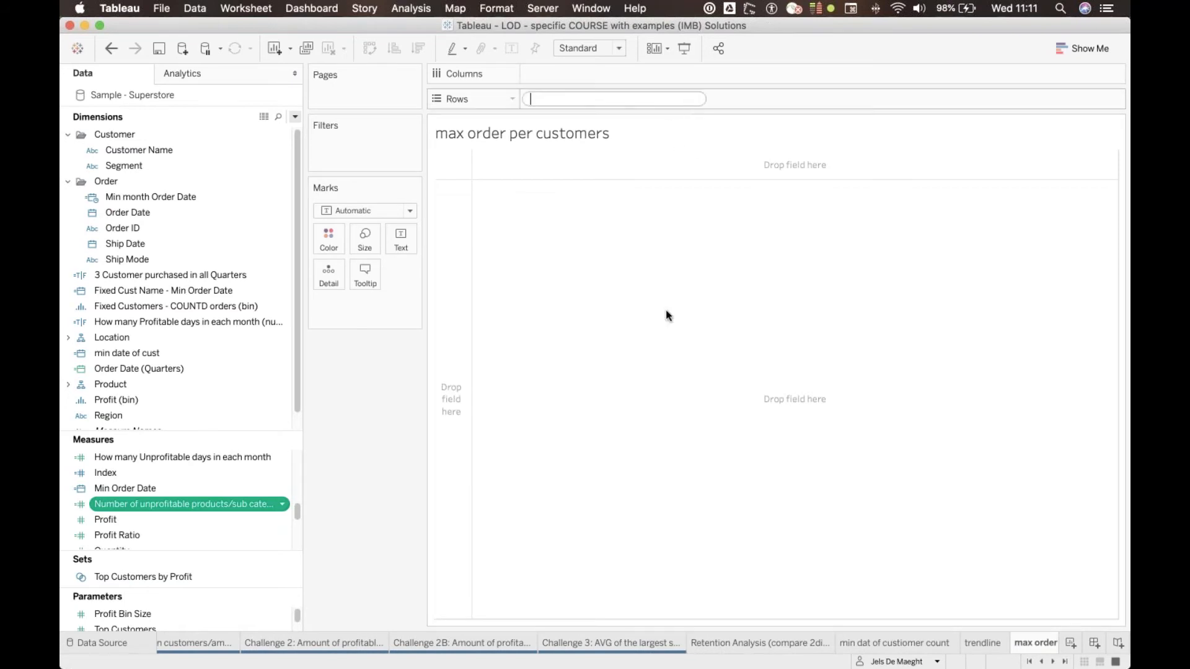
{"action": "type", "text": "cust"}
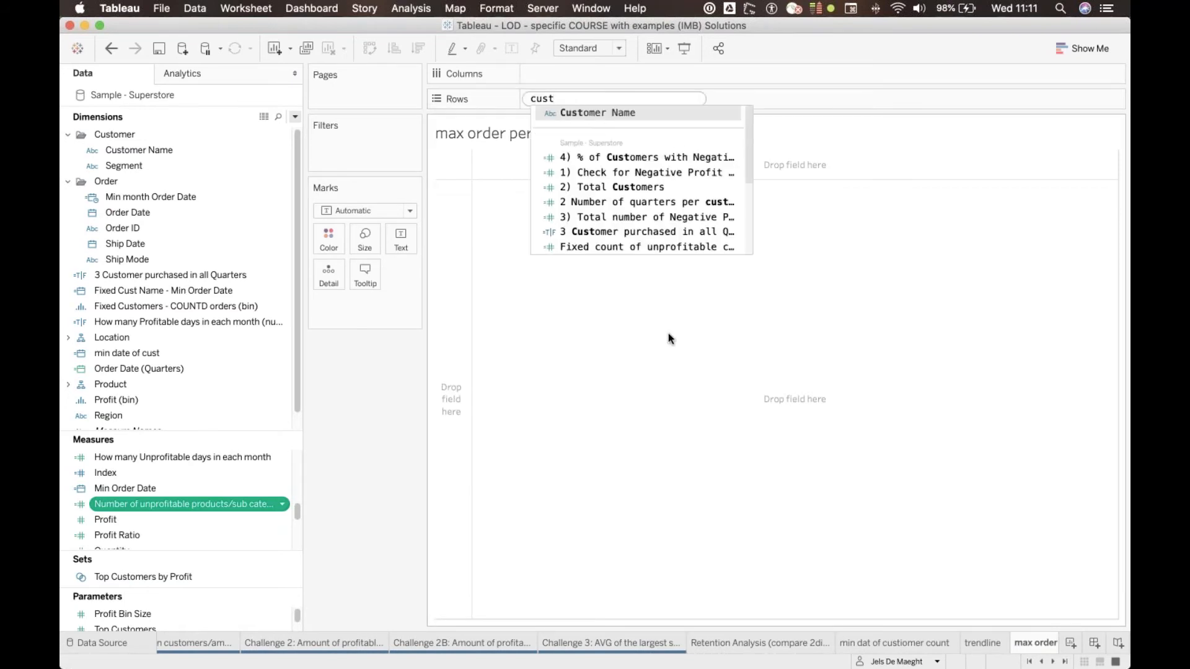
{"action": "key", "text": "Return"}
{"action": "key", "text": "Return"}
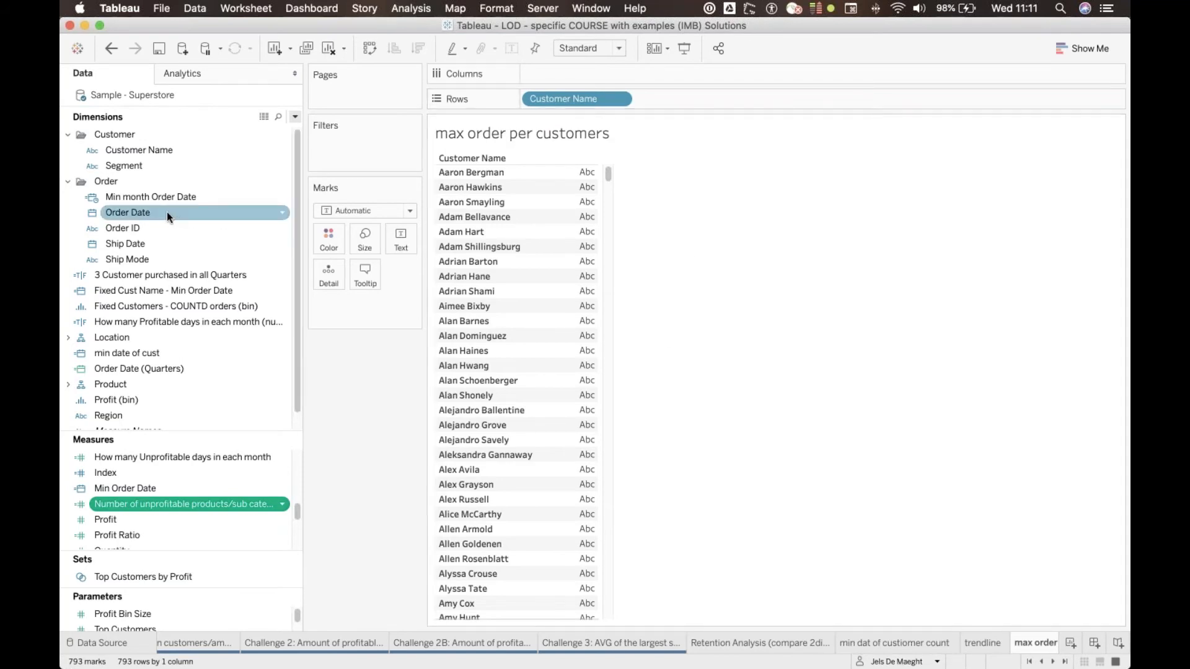
{"action": "left_click_drag", "start_coordinate": [166, 212], "coordinate": [716, 98]}
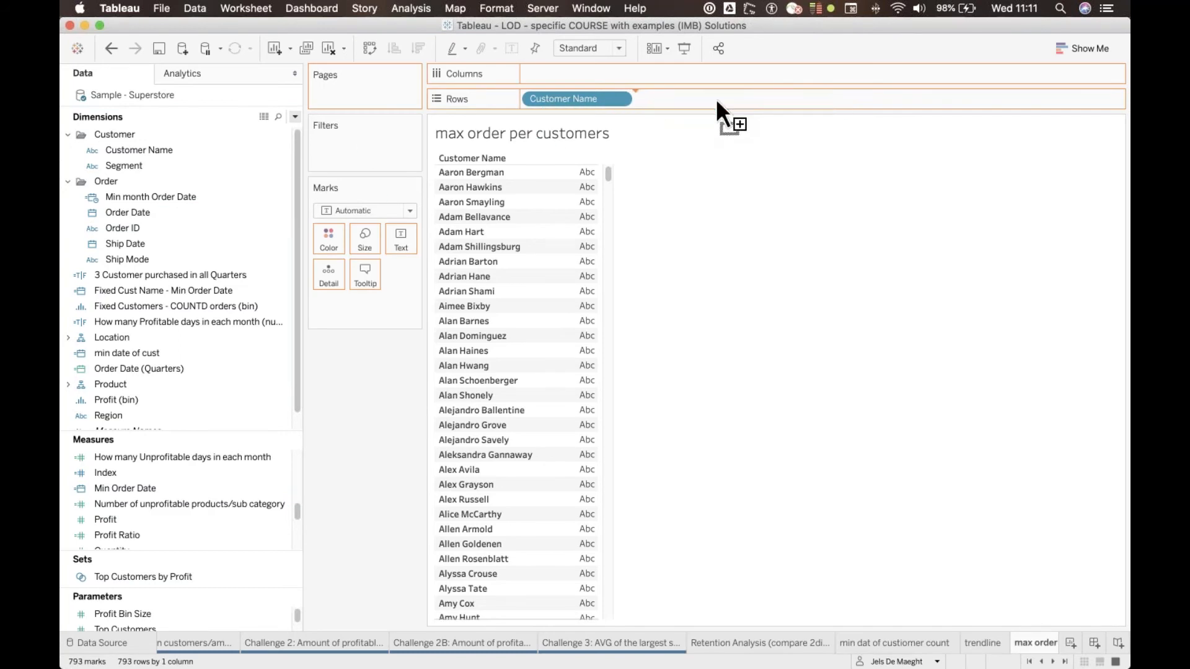
{"action": "left_click_drag", "start_coordinate": [715, 98], "coordinate": [718, 98]}
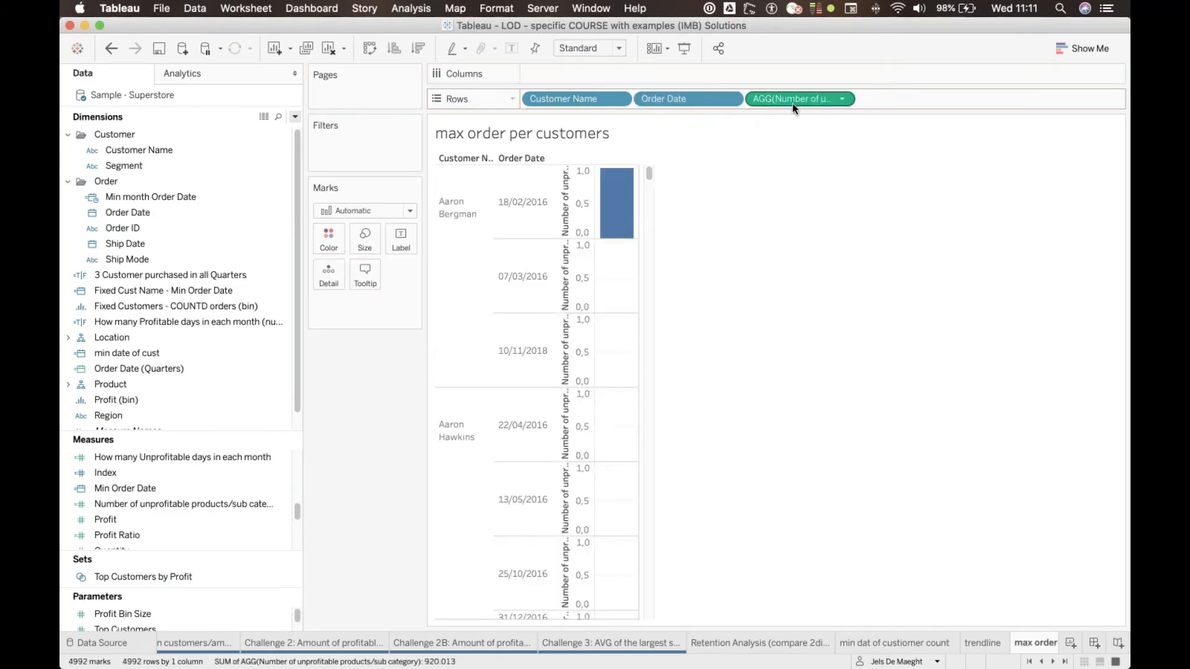
{"action": "left_click_drag", "start_coordinate": [798, 100], "coordinate": [376, 358]}
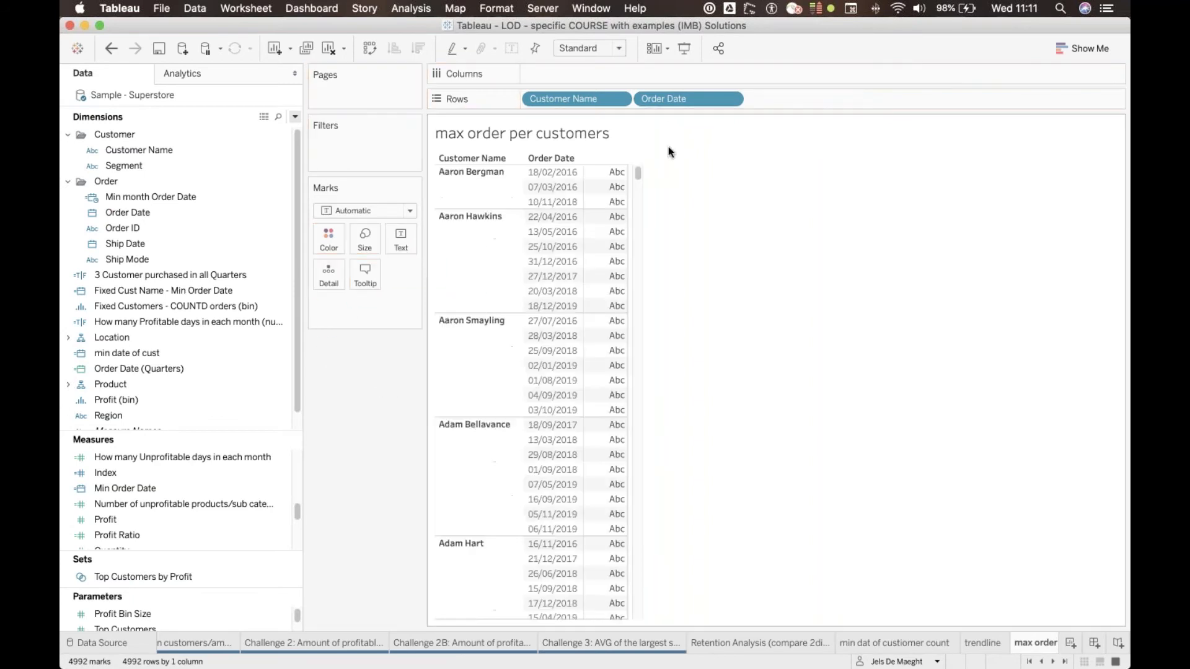
{"action": "left_click_drag", "start_coordinate": [688, 98], "coordinate": [379, 398]}
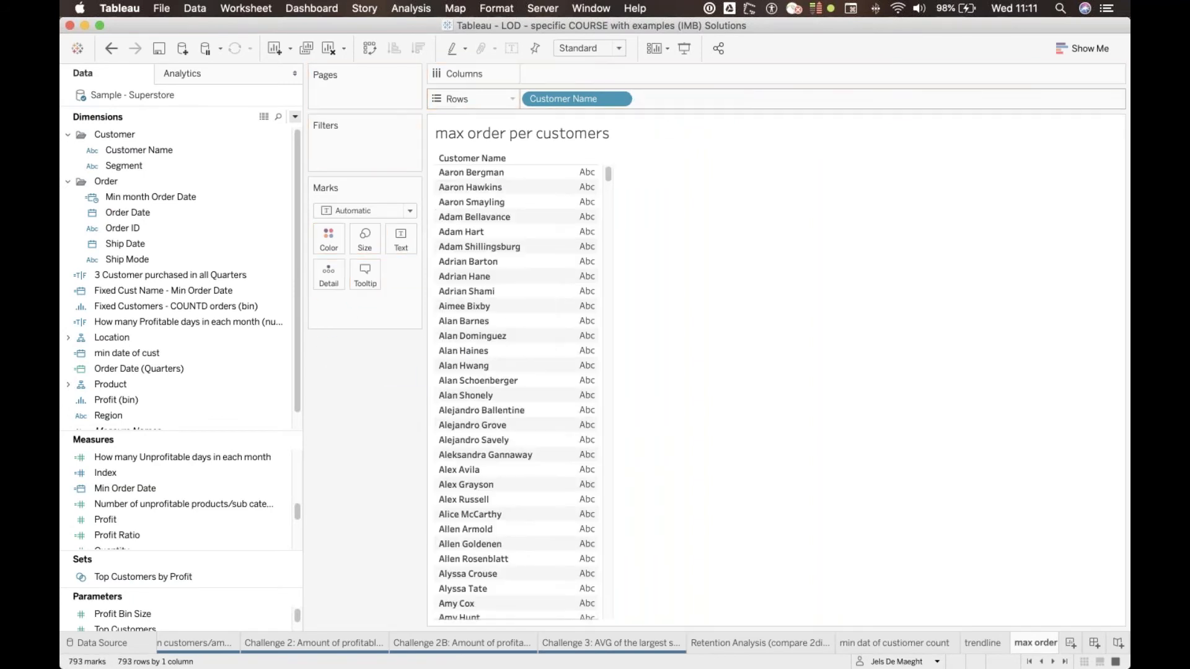
- Show the distinct count of Order ID, CNTD(Order ID), as text beside each customer name
{"action": "left_click", "coordinate": [148, 227]}
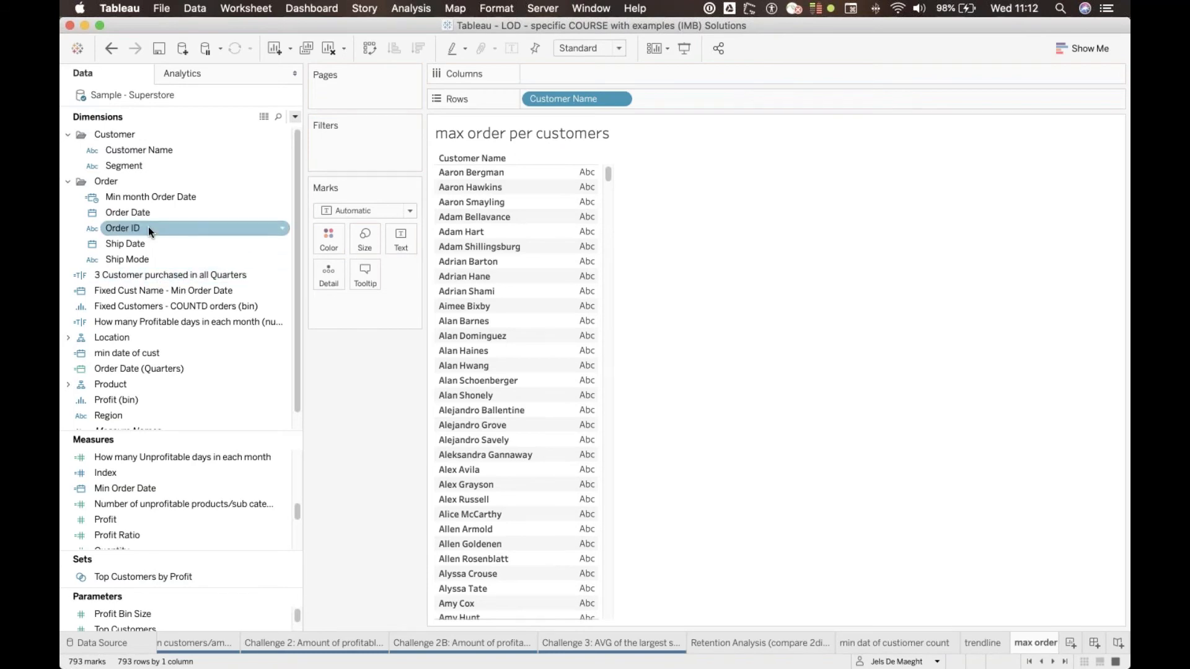
{"action": "left_click_drag", "start_coordinate": [141, 228], "coordinate": [406, 241]}
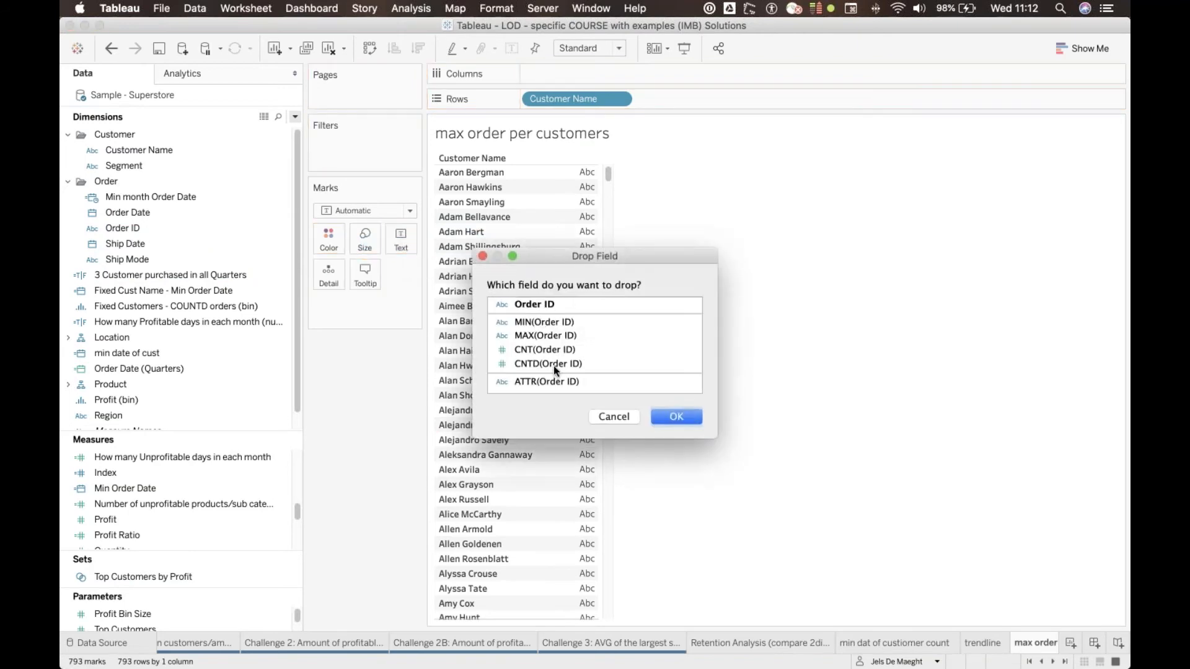
{"action": "left_click", "coordinate": [553, 363]}
{"action": "left_click", "coordinate": [676, 417]}
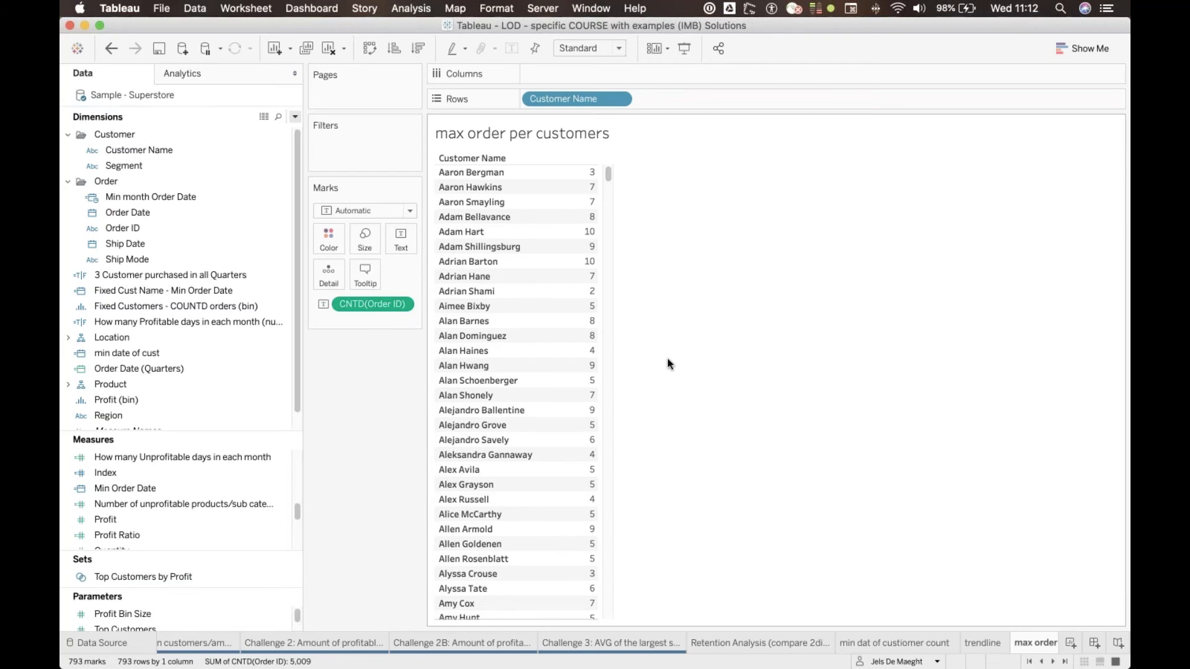
- Review the Challenge 1 histogram, return to the "max order per customers" sheet and examine the order counts per customer
{"action": "left_click", "coordinate": [209, 644]}
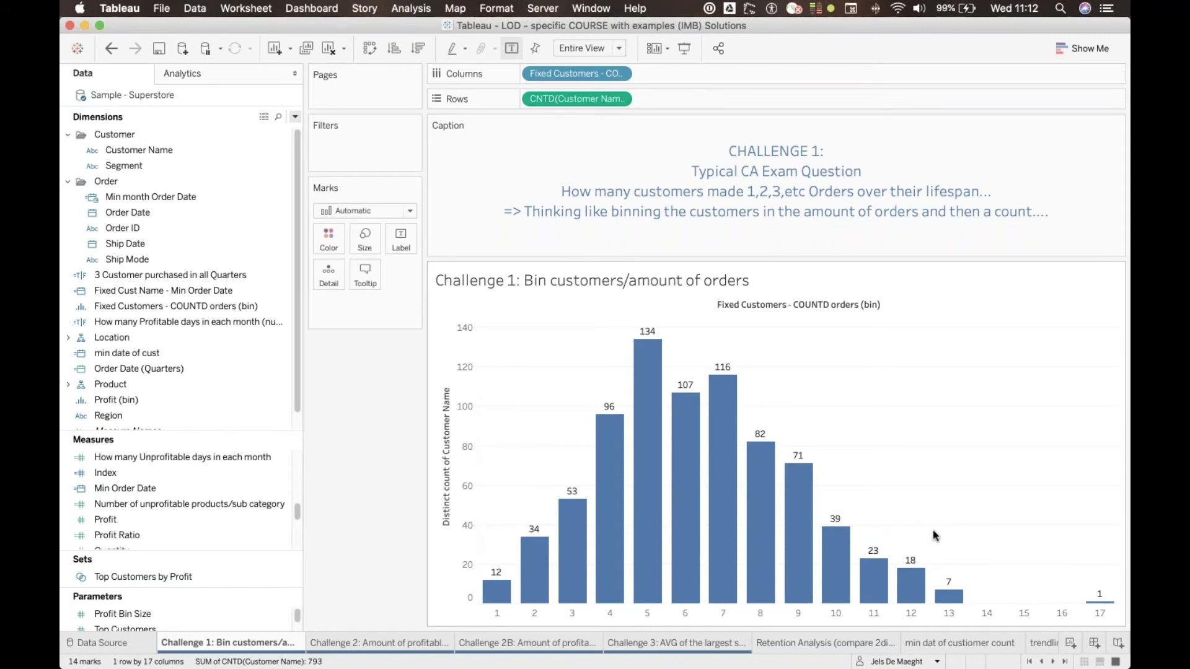
{"action": "scroll", "coordinate": [1040, 646], "scroll_direction": "right", "scroll_amount": 3}
{"action": "left_click", "coordinate": [1029, 646]}
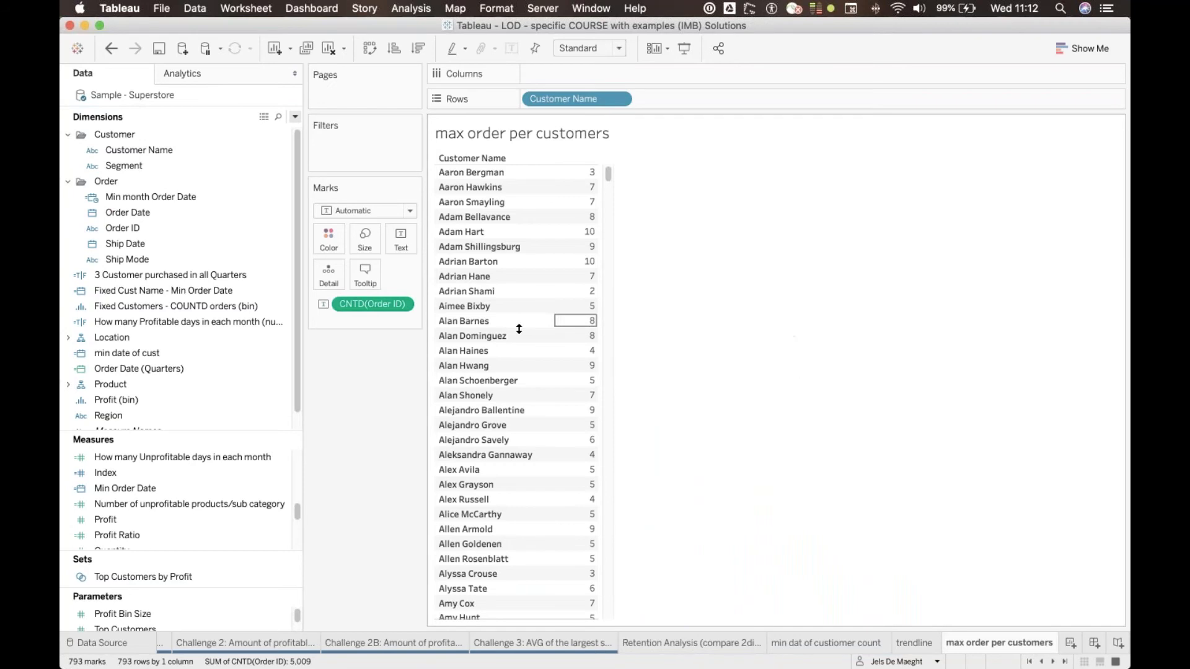
{"action": "mouse_move", "coordinate": [591, 339]}
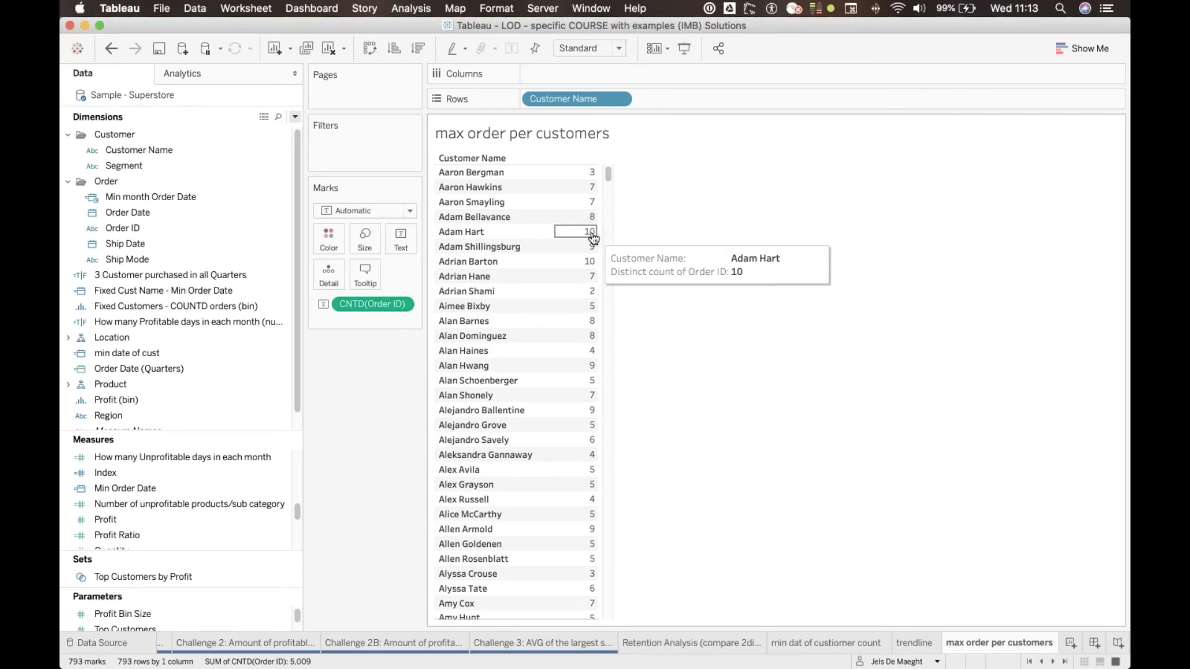
{"action": "mouse_move", "coordinate": [597, 399]}
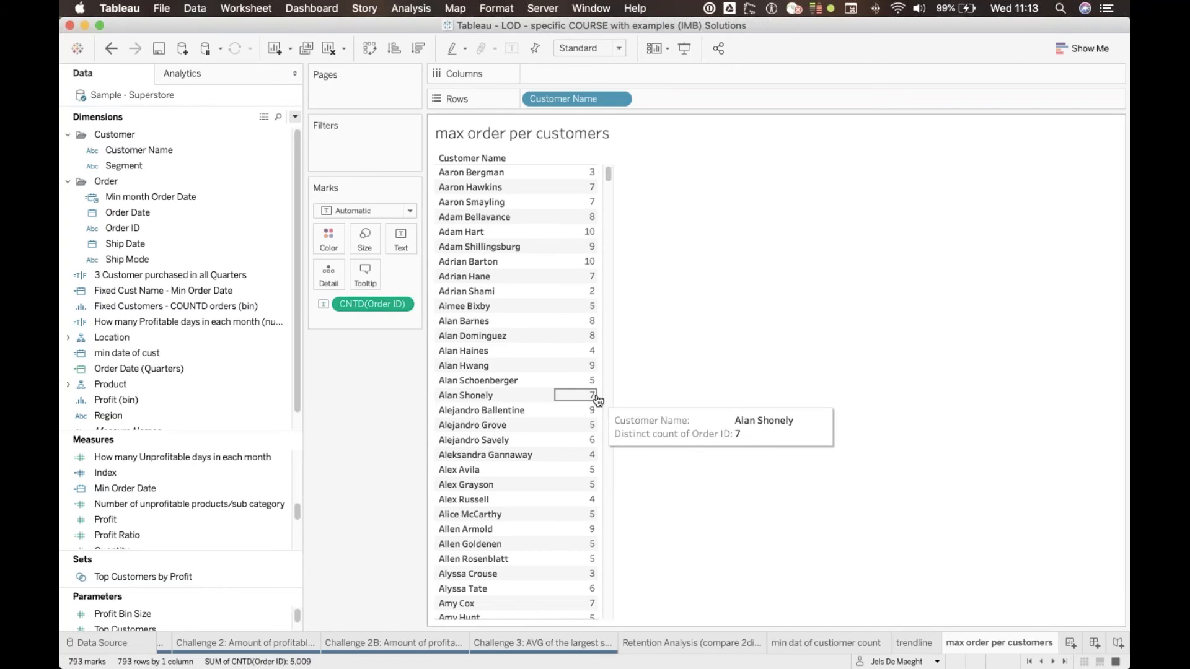
- Create a calculated field named "LOD Cust ame amout of orders"
{"action": "left_click", "coordinate": [296, 119]}
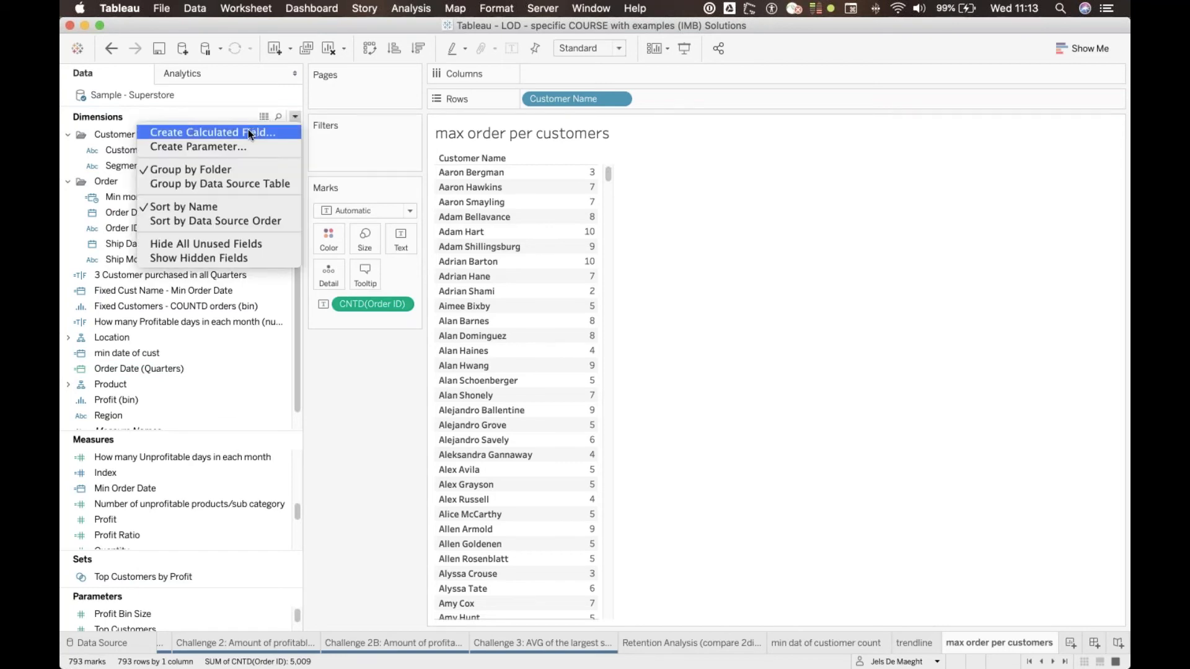
{"action": "left_click", "coordinate": [247, 129]}
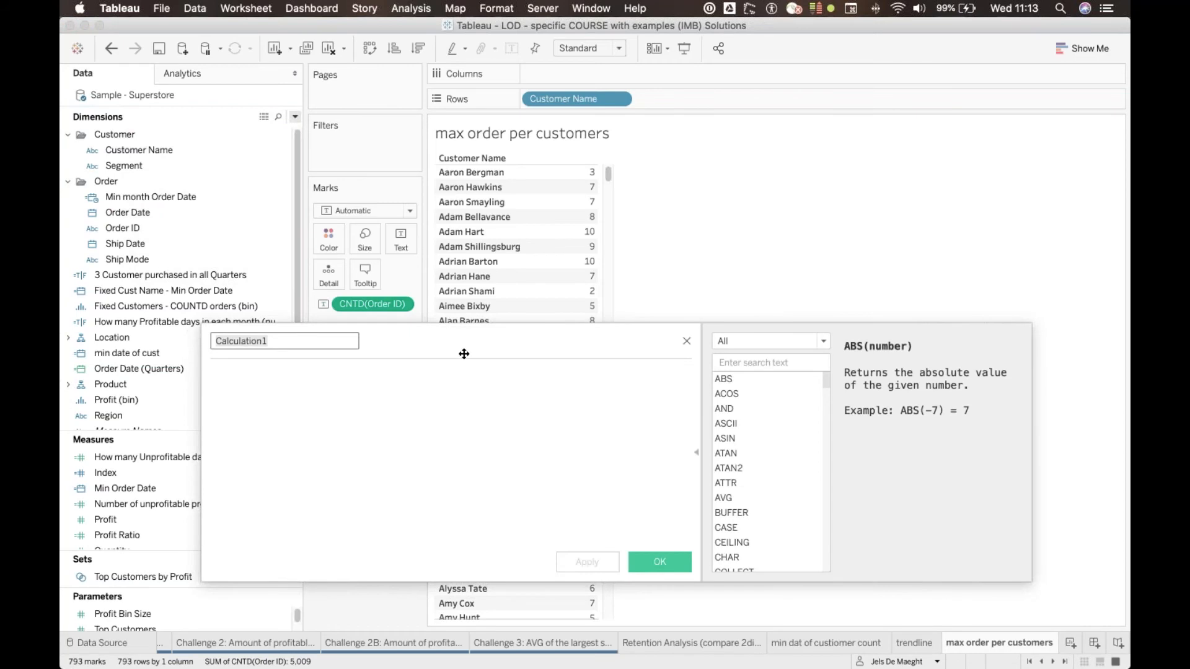
{"action": "type", "text": "L"}
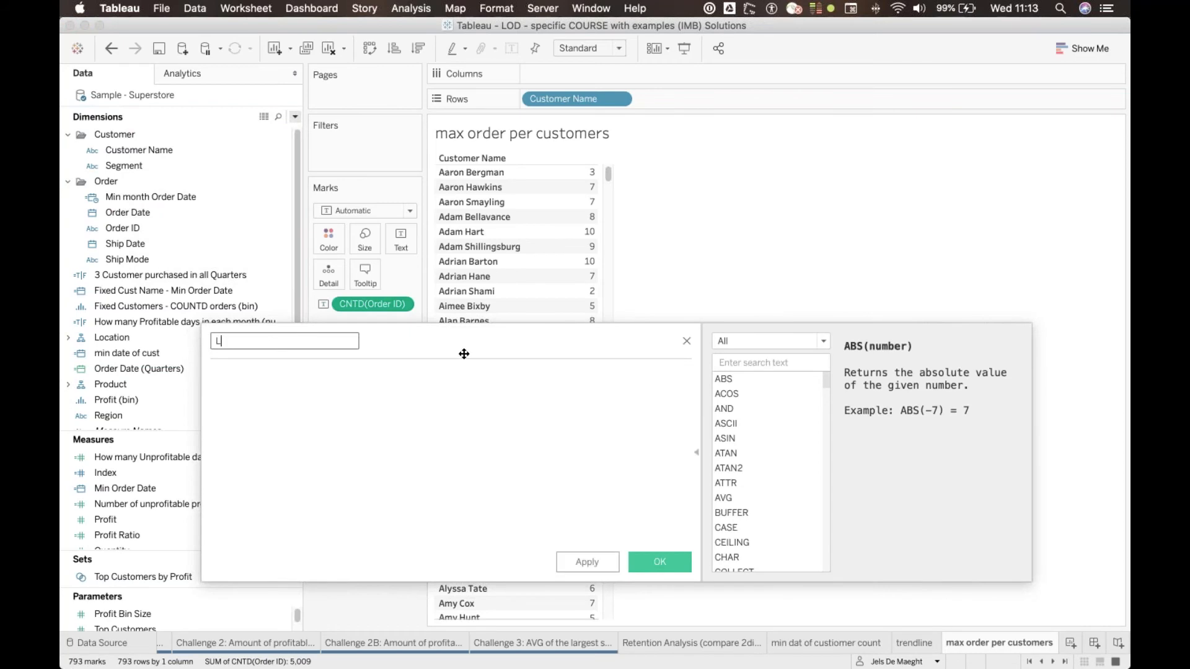
{"action": "type", "text": "OD Cust ame amout of orders"}
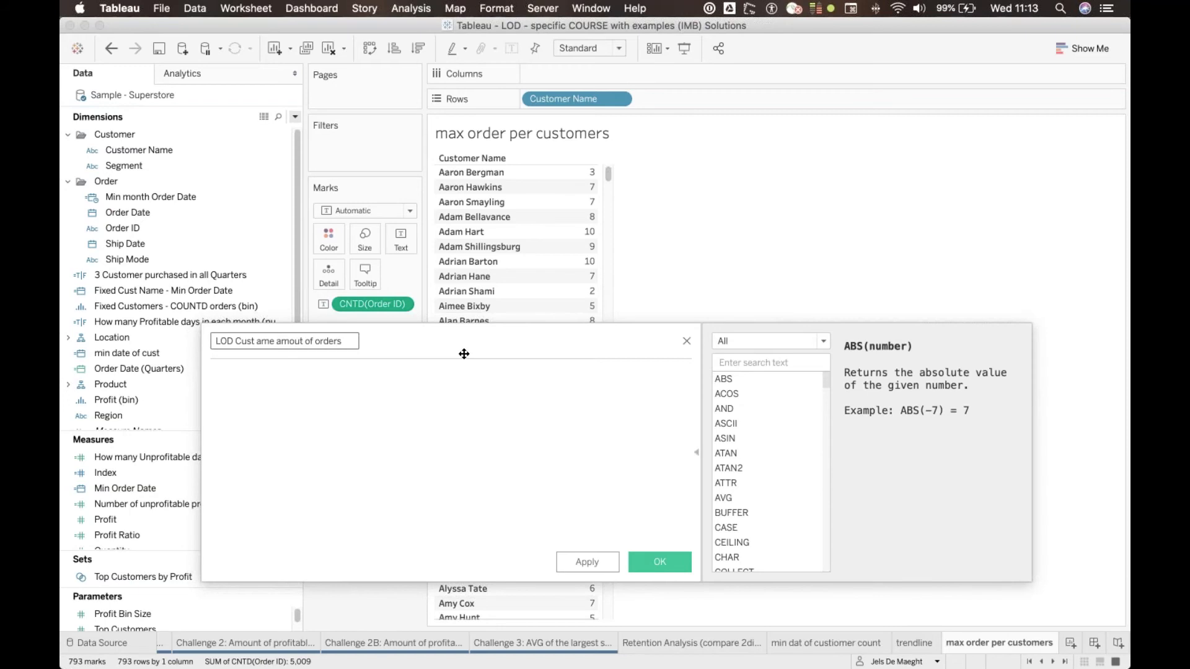
{"action": "key", "text": "Tab"}
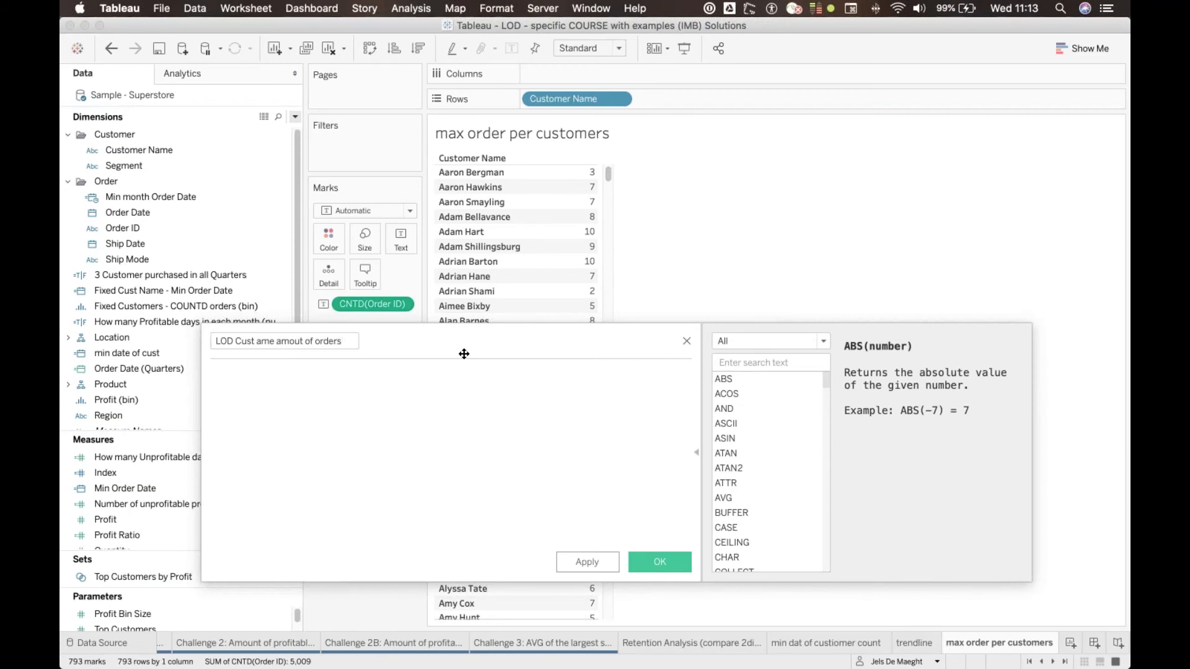
- Begin the formula with a FIXED level of detail expression on the customer name: { FIXED [Customer Name]:
{"action": "type", "text": "fix"}
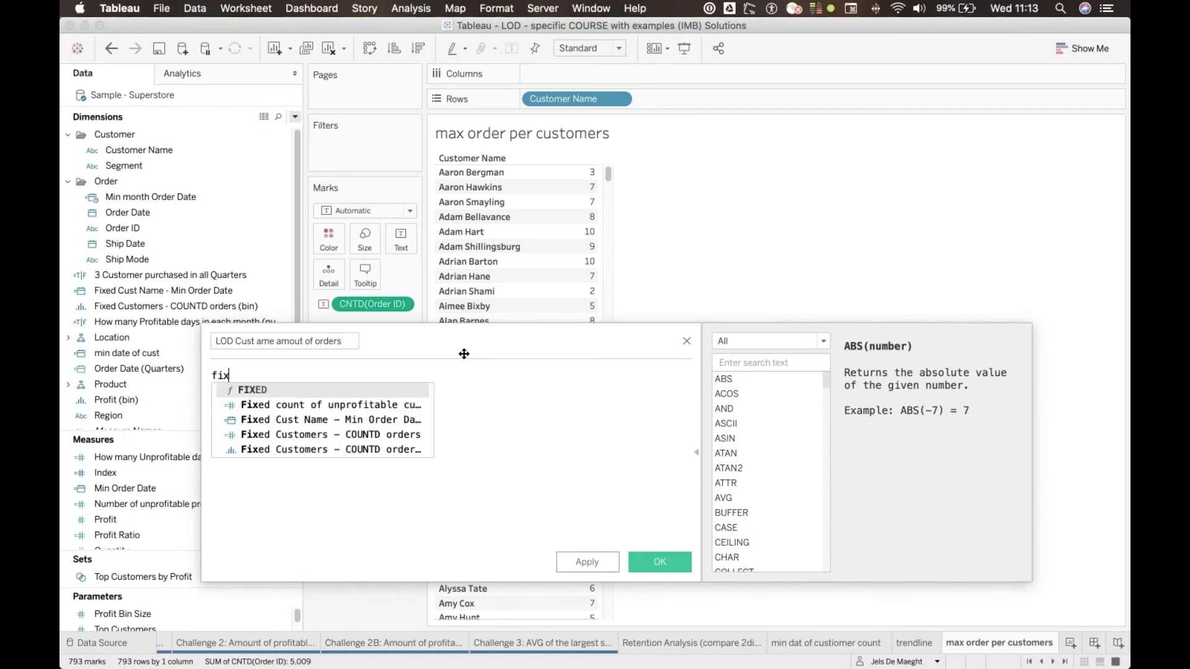
{"action": "key", "text": "Return"}
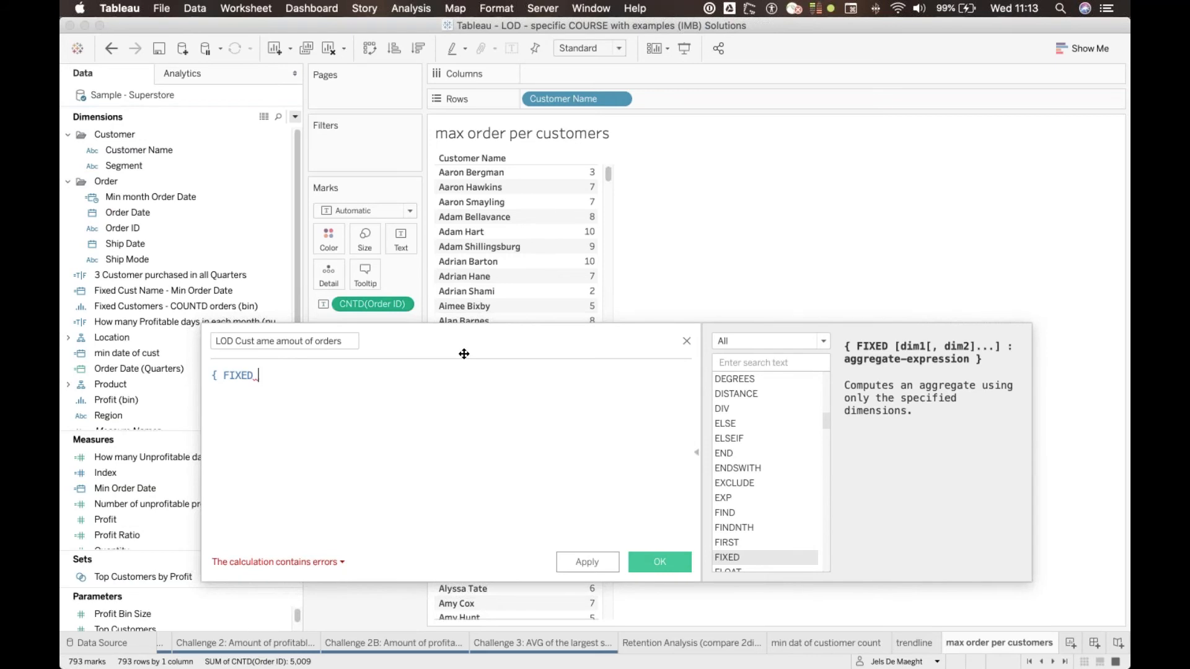
{"action": "type", "text": "cus"}
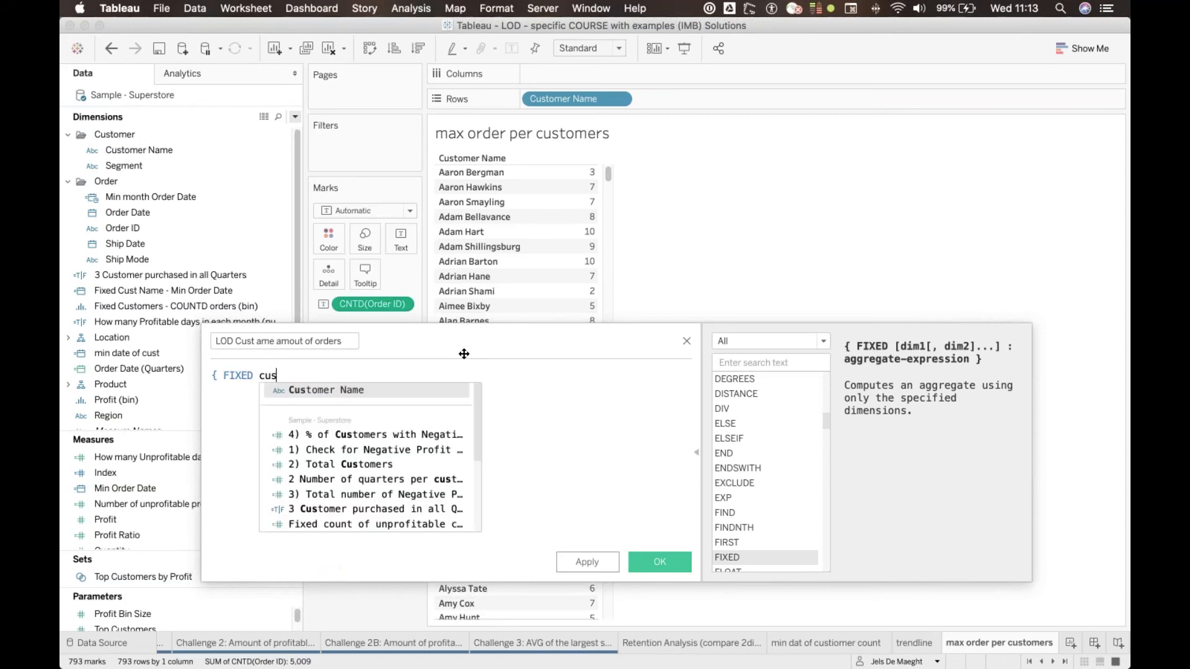
{"action": "key", "text": "Return"}
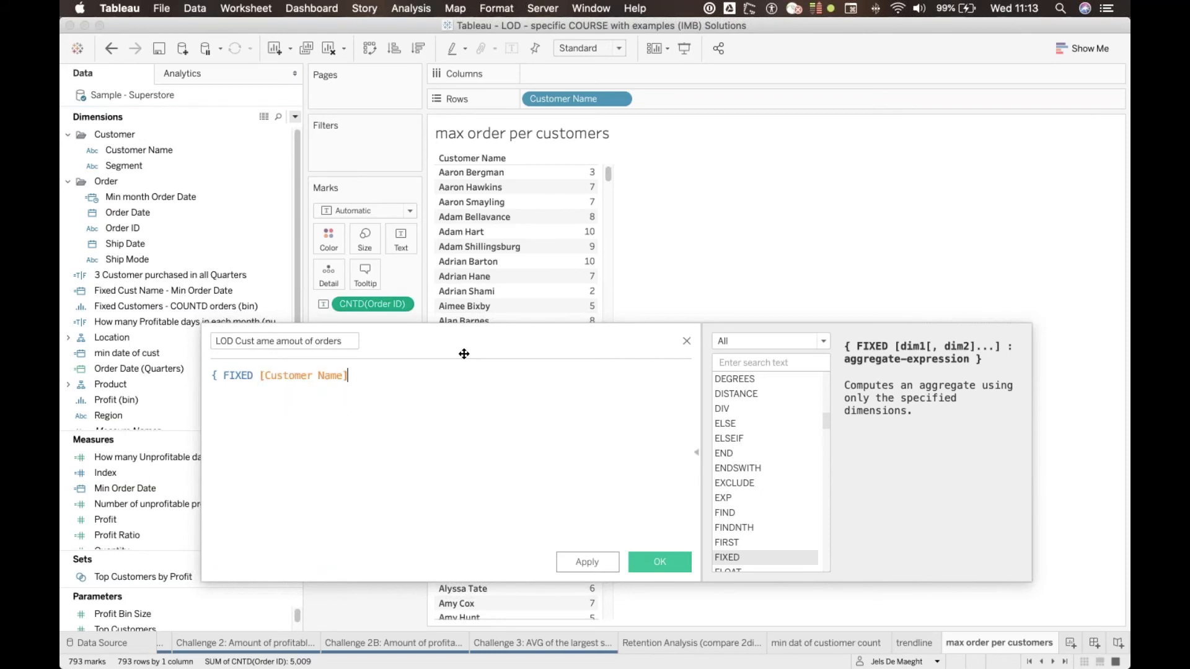
{"action": "type", "text": ":"}
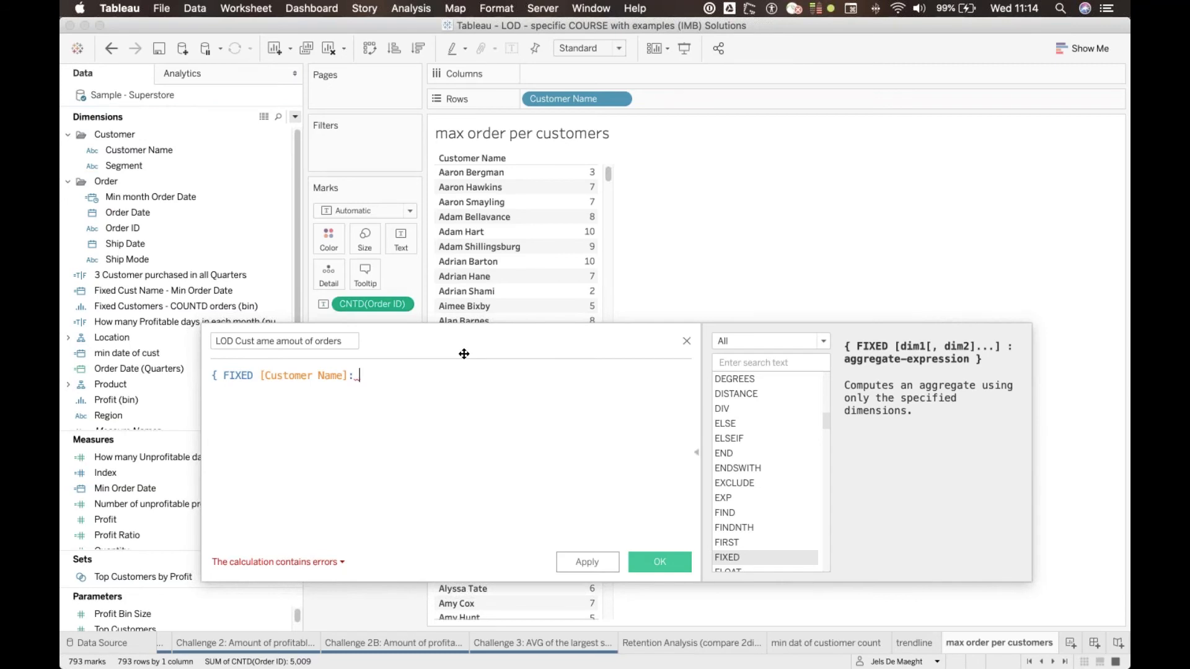
{"action": "type", "text": "max"}
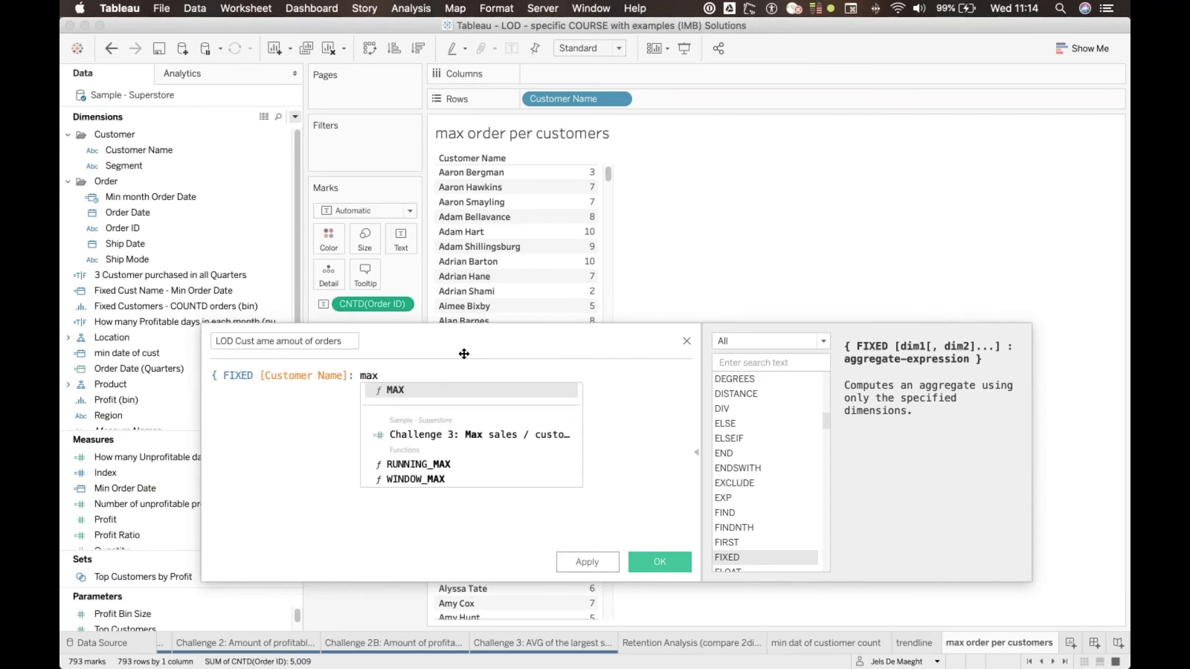
{"action": "key", "text": "Return"}
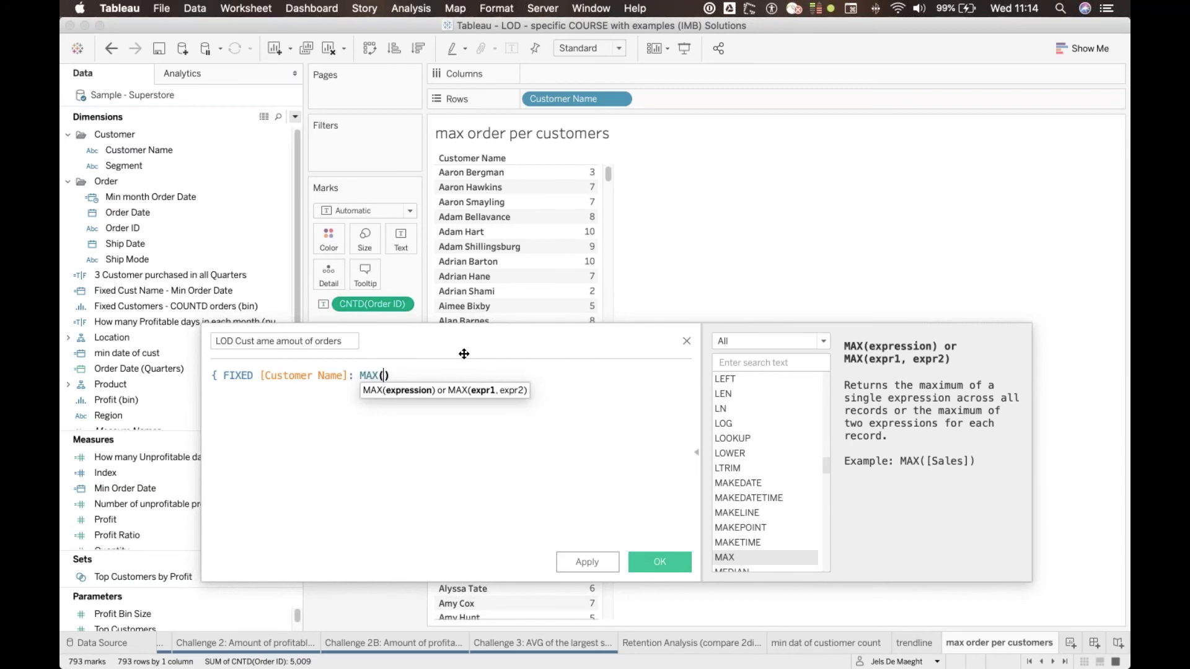
{"action": "type", "text": "orde"}
{"action": "key", "text": "Down"}
{"action": "key", "text": "Down"}
{"action": "key", "text": "Return"}
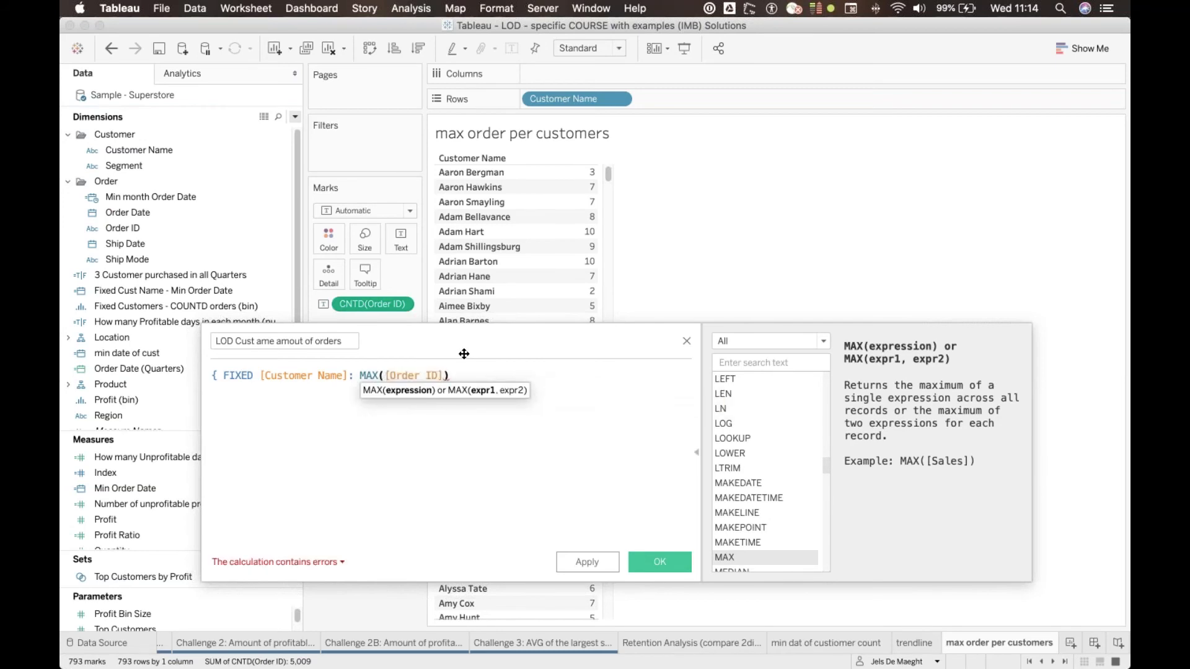
{"action": "key", "text": "BackSpace"}
{"action": "key", "text": "BackSpace"}
{"action": "key", "text": "BackSpace"}
{"action": "key", "text": "BackSpace"}
{"action": "key", "text": "BackSpace"}
{"action": "key", "text": "BackSpace"}
{"action": "key", "text": "BackSpace"}
{"action": "key", "text": "BackSpace"}
{"action": "key", "text": "BackSpace"}
{"action": "key", "text": "BackSpace"}
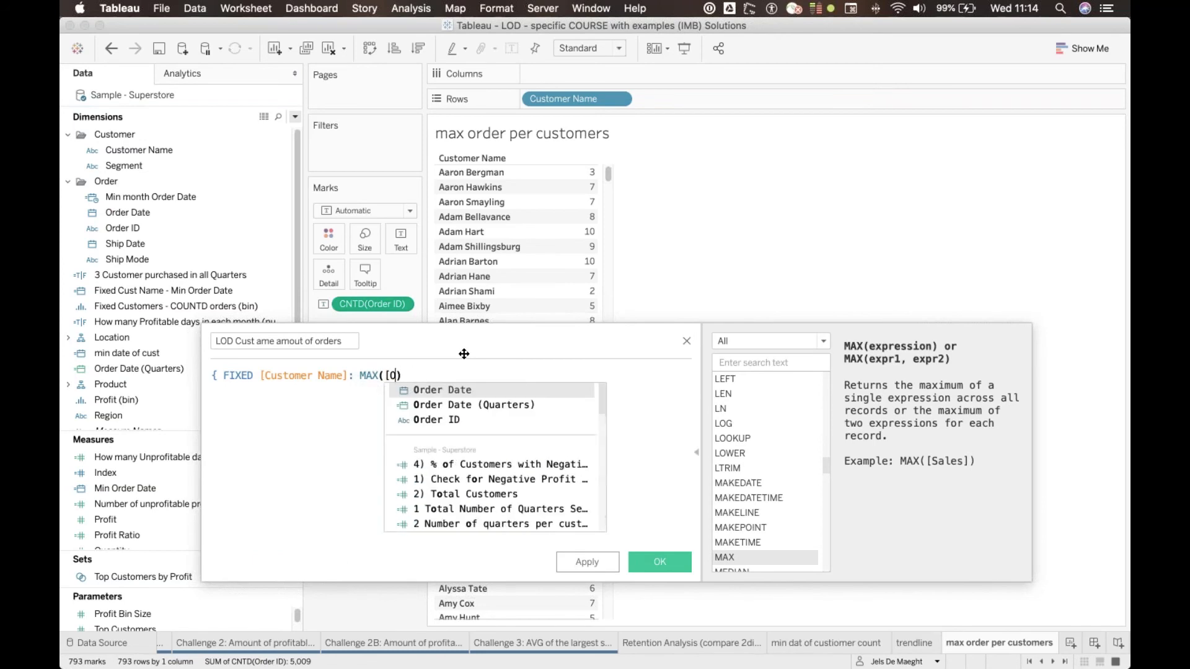
{"action": "key", "text": "BackSpace"}
{"action": "key", "text": "BackSpace"}
{"action": "key", "text": "BackSpace"}
{"action": "key", "text": "BackSpace"}
- Replace the MAX aggregation in the formula with a distinct count of the order ID, COUNTD([Order ID])
{"action": "type", "text": "coun"}
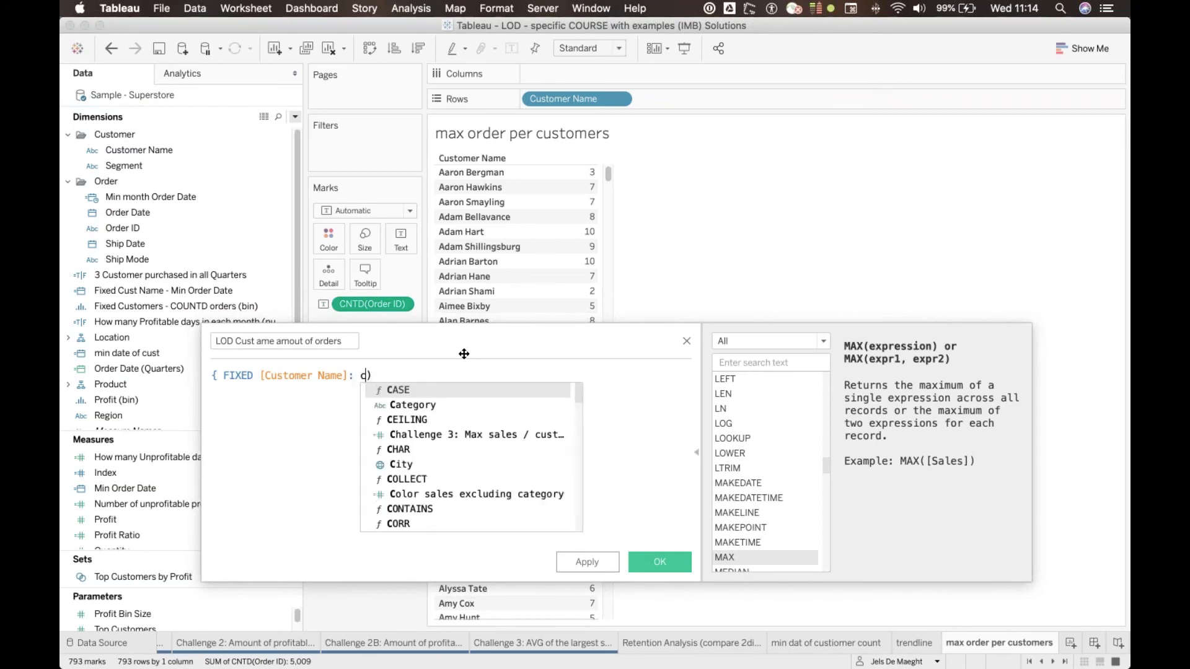
{"action": "type", "text": "t"}
{"action": "key", "text": "Down"}
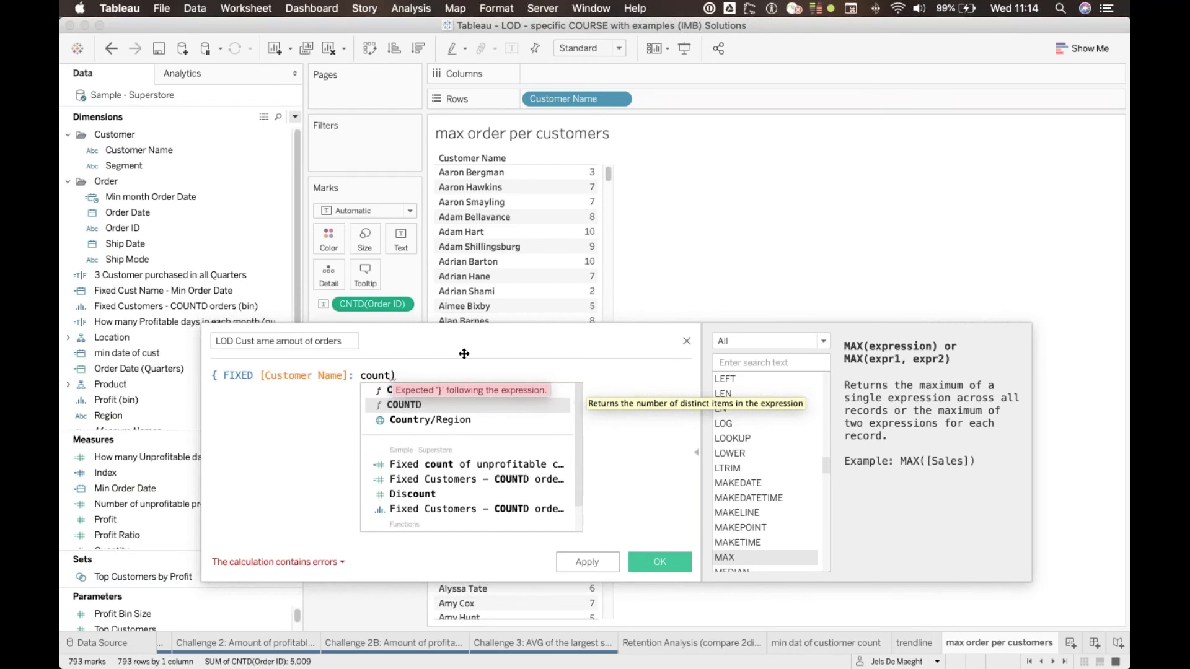
{"action": "key", "text": "Return"}
{"action": "type", "text": "orde"}
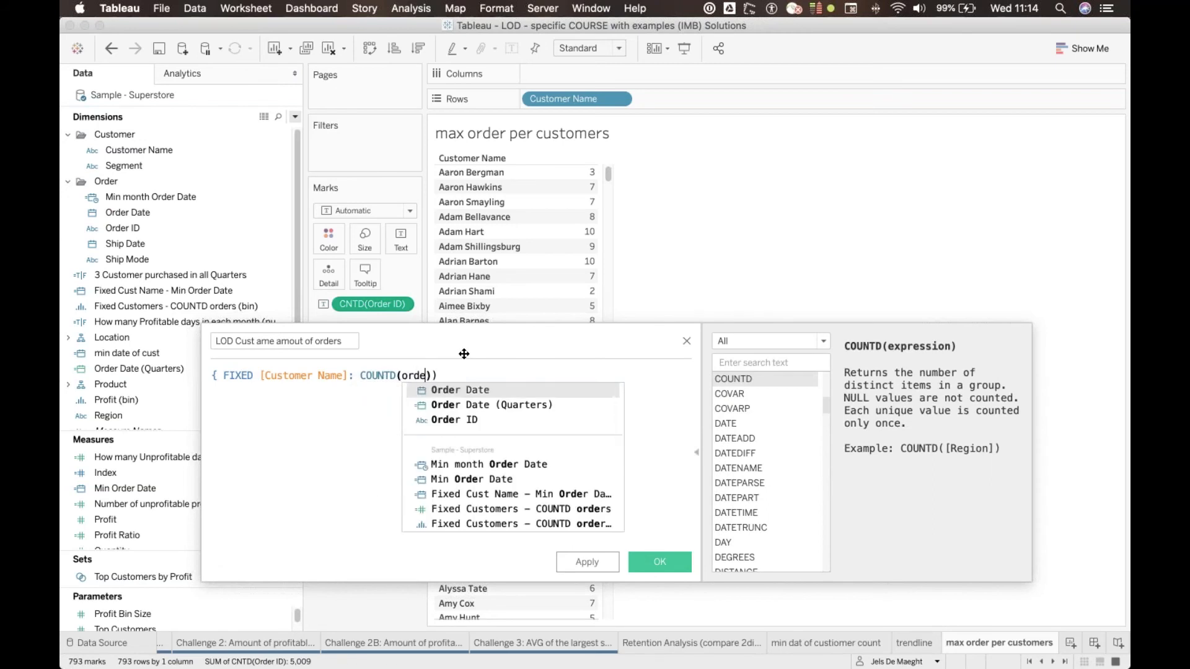
{"action": "key", "text": "Down"}
{"action": "key", "text": "Down"}
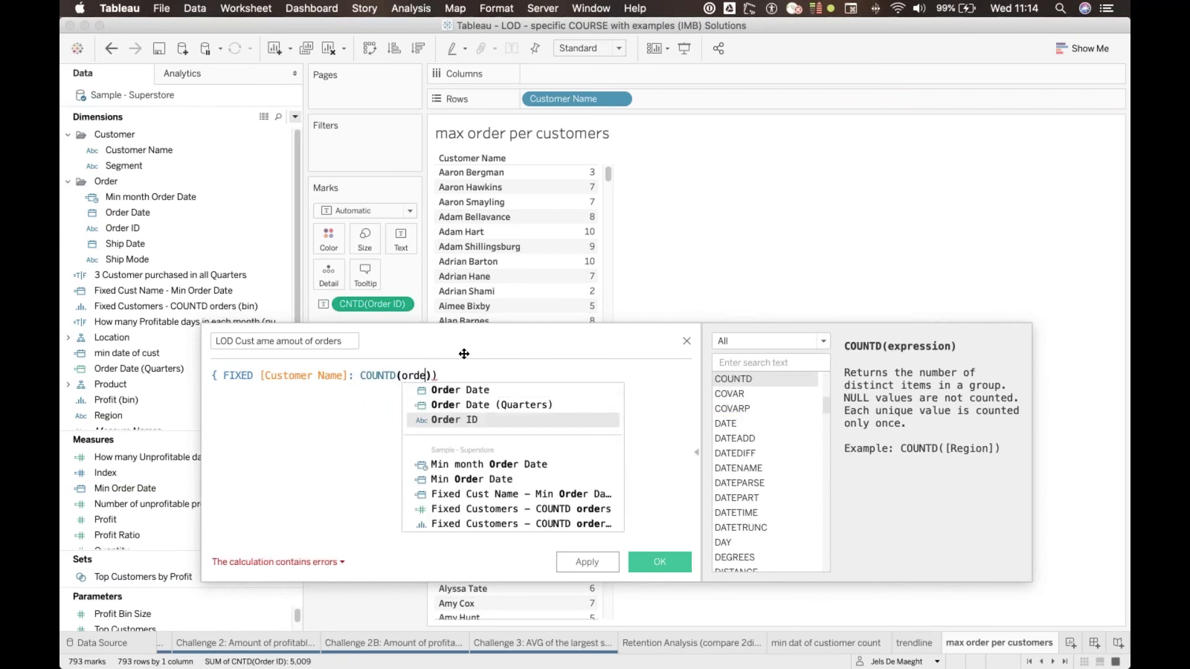
{"action": "key", "text": "Return"}
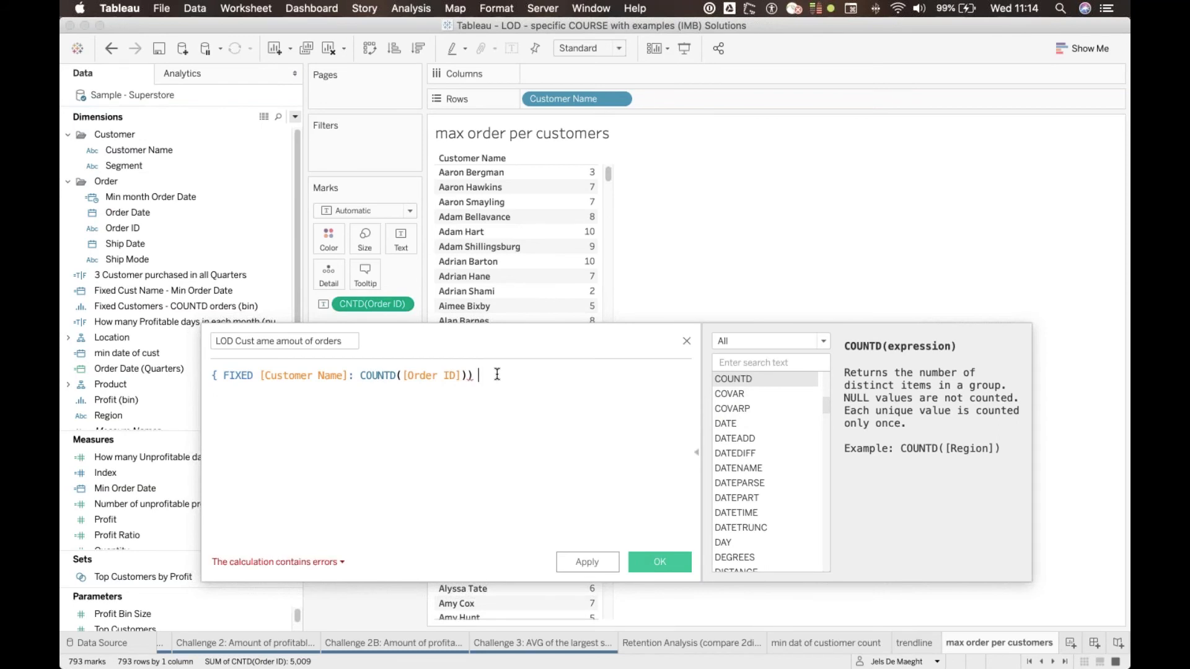
- Close the FIXED expression with a curly brace and remove the surplus closing parenthesis before it
{"action": "type", "text": "}"}
{"action": "key", "text": "Left"}
{"action": "key", "text": "Left"}
{"action": "key", "text": "BackSpace"}
{"action": "left_click", "coordinate": [506, 373]}
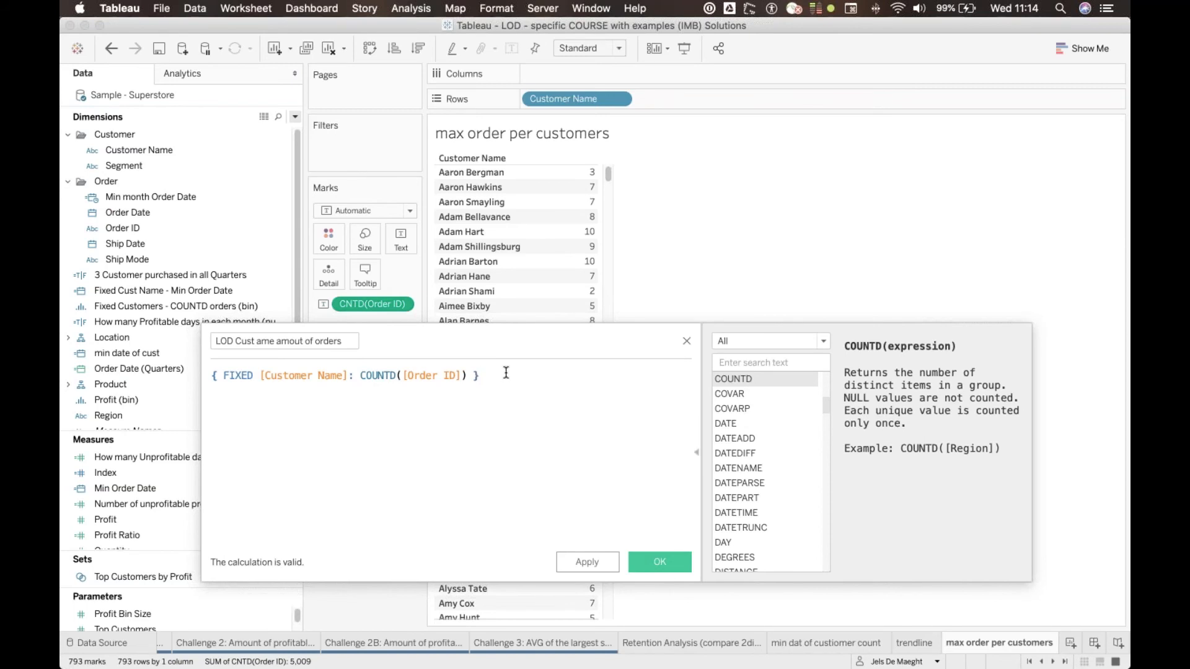
- Correct the calculated field's name to "LOD Custumer amout of orders" and save the calculation
{"action": "left_click", "coordinate": [275, 345]}
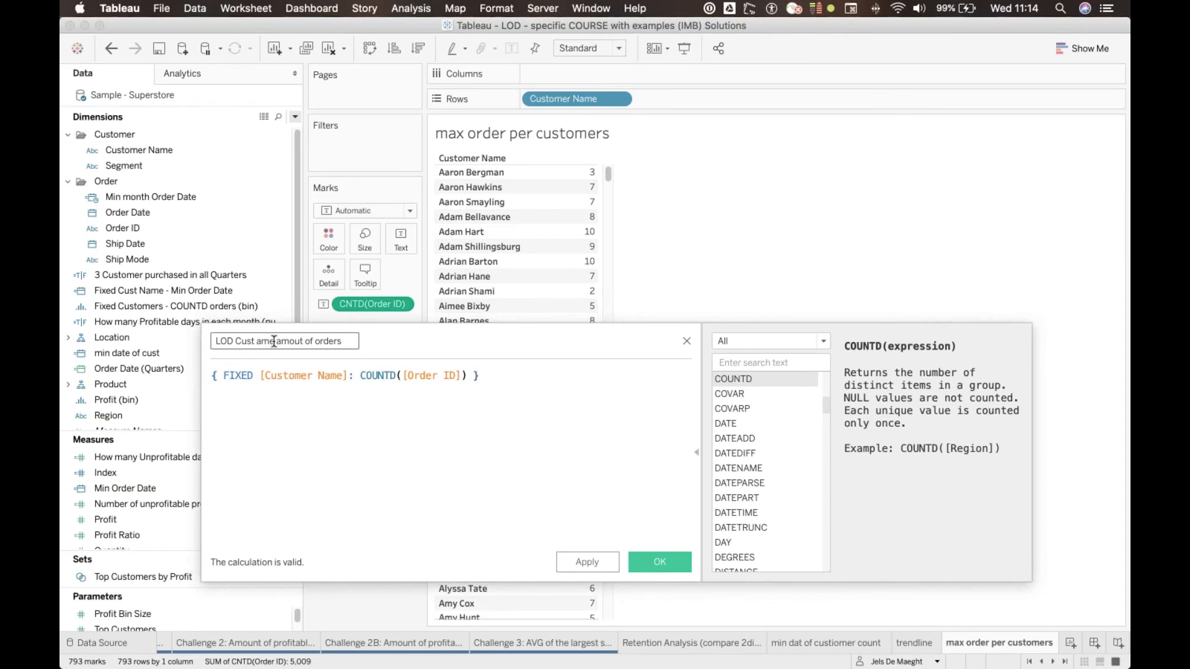
{"action": "key", "text": "BackSpace"}
{"action": "key", "text": "BackSpace"}
{"action": "key", "text": "BackSpace"}
{"action": "key", "text": "BackSpace"}
{"action": "type", "text": "umer"}
{"action": "left_click", "coordinate": [598, 563]}
{"action": "left_click", "coordinate": [661, 561]}
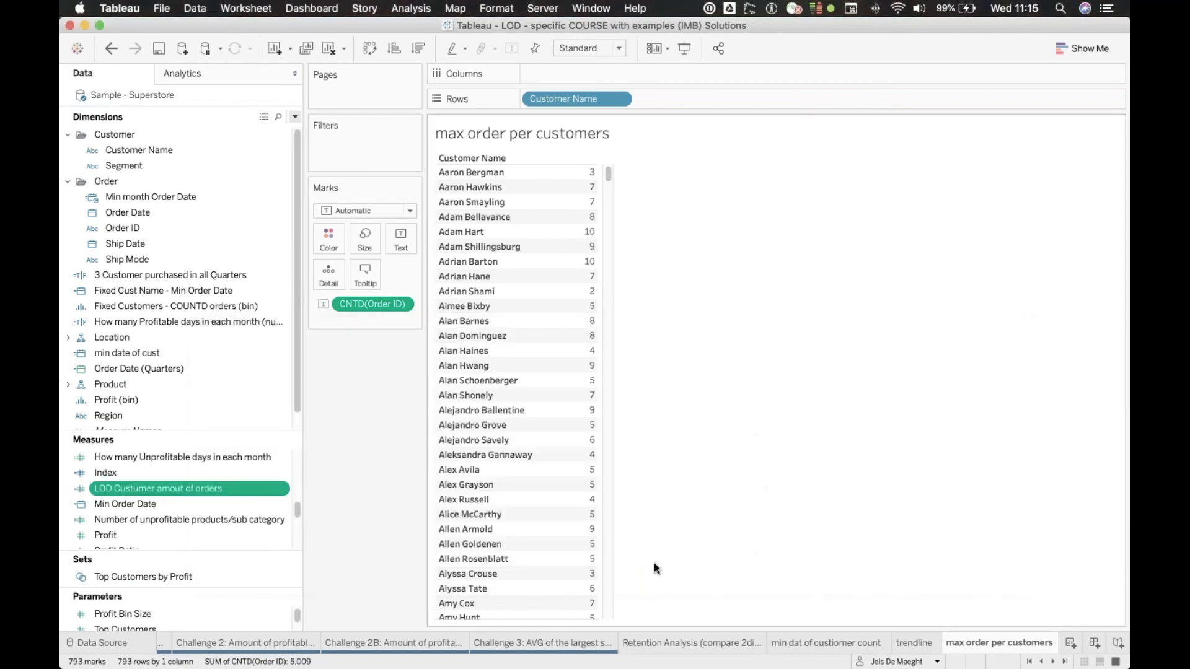
- Start creating bins from "LOD Custumer amout of orders" and name the new field "BINS amout of order per cust"
{"action": "right_click", "coordinate": [186, 491]}
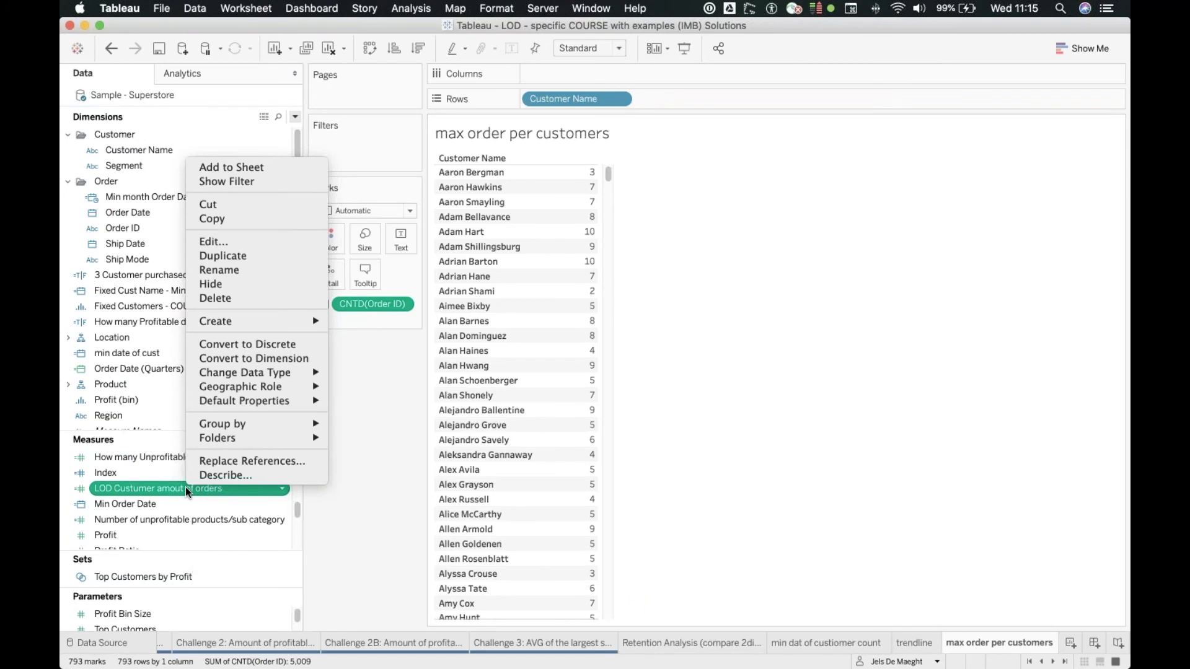
{"action": "mouse_move", "coordinate": [278, 325]}
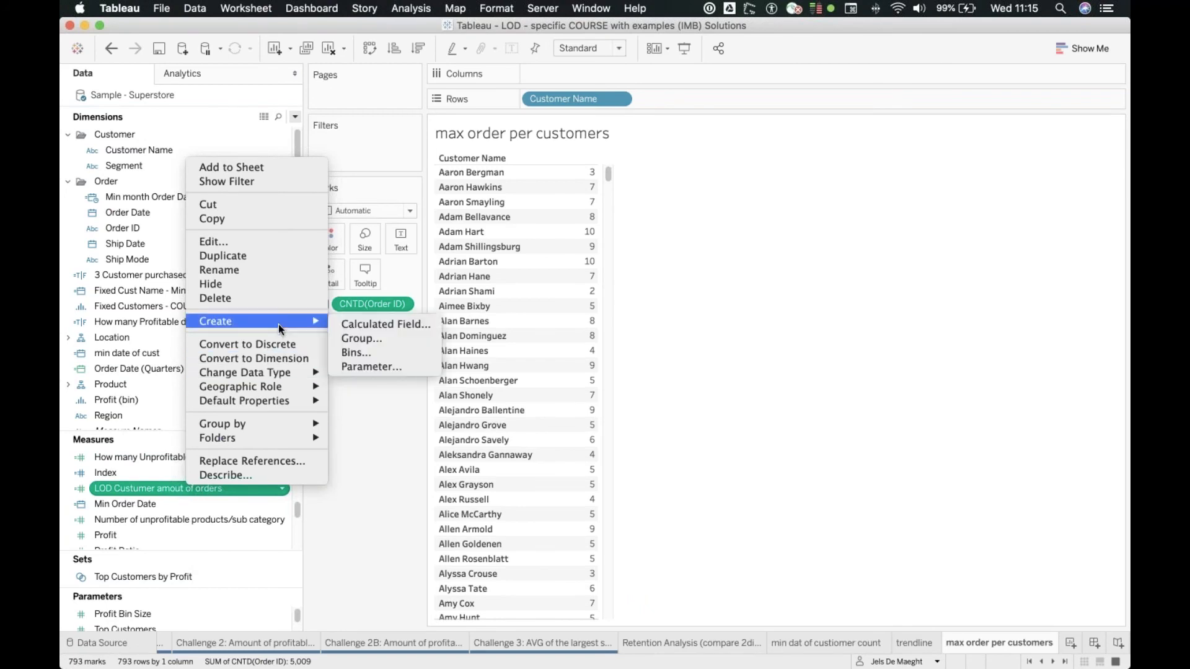
{"action": "left_click", "coordinate": [378, 351]}
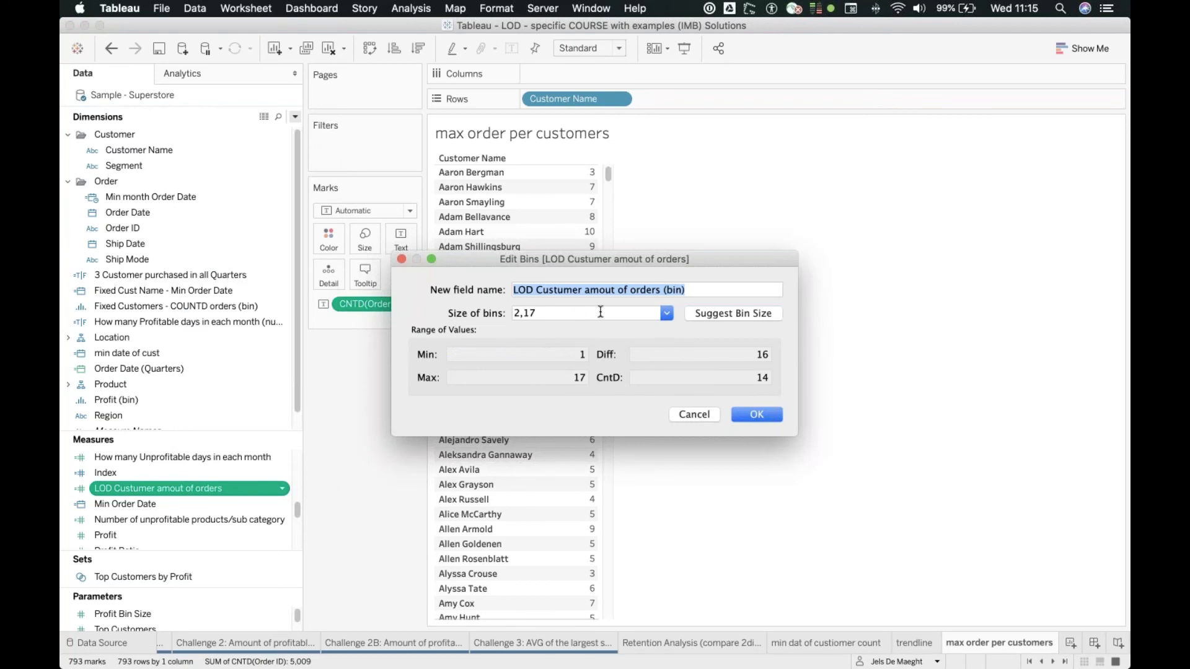
{"action": "type", "text": "Bl"}
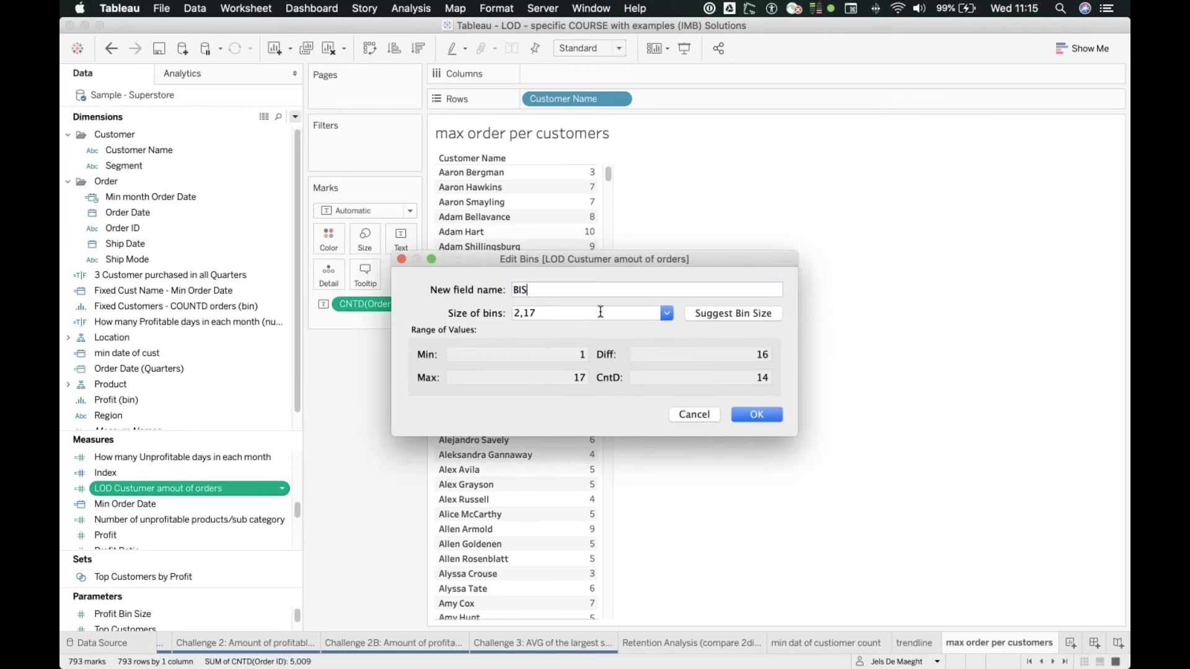
{"action": "type", "text": "NS amout of order per cust"}
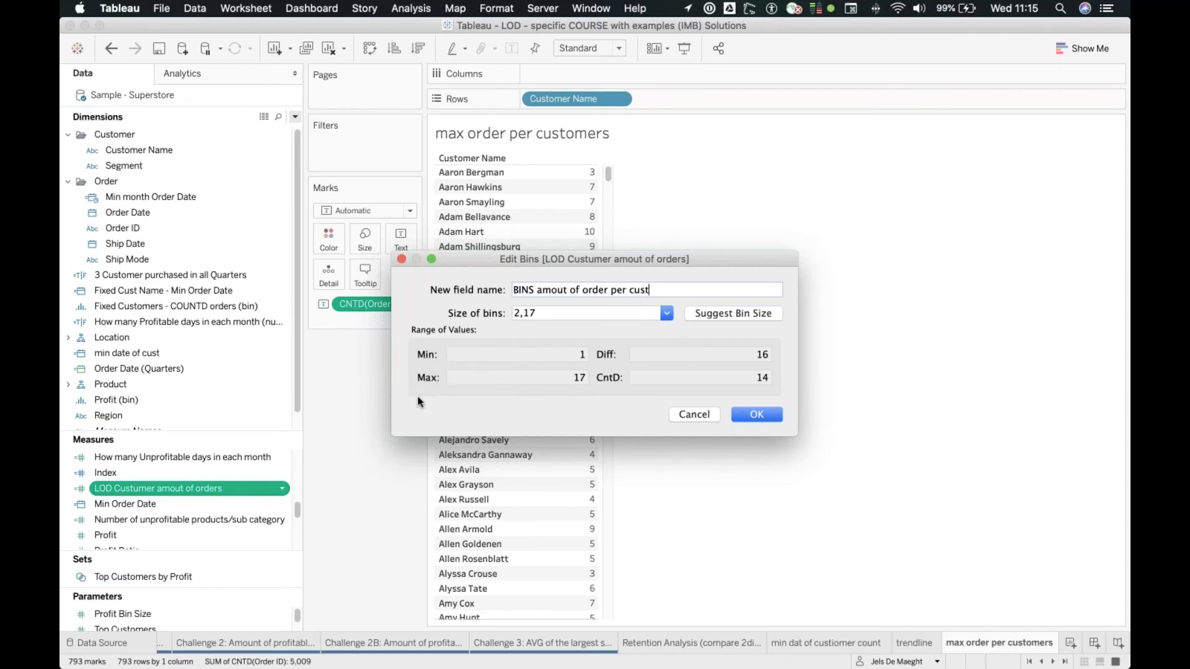
- Set the size of bins to 1 and create the bin field
{"action": "left_click", "coordinate": [642, 312]}
{"action": "key", "text": "BackSpace"}
{"action": "key", "text": "BackSpace"}
{"action": "key", "text": "BackSpace"}
{"action": "key", "text": "BackSpace"}
{"action": "type", "text": "1"}
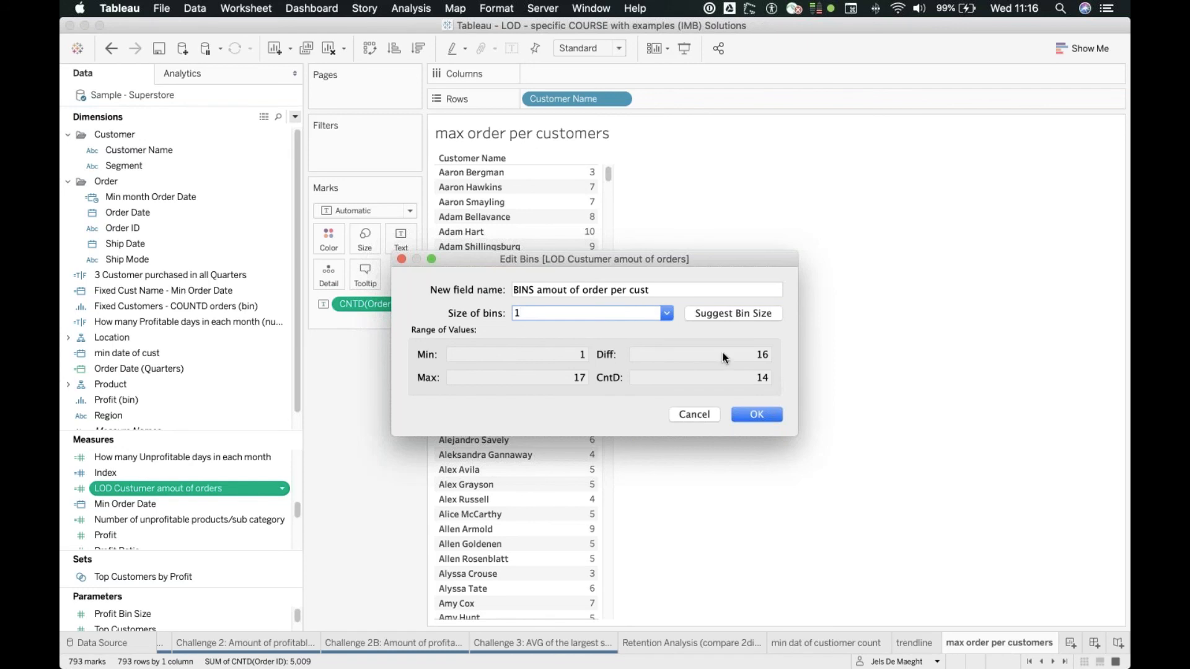
{"action": "left_click", "coordinate": [761, 416]}
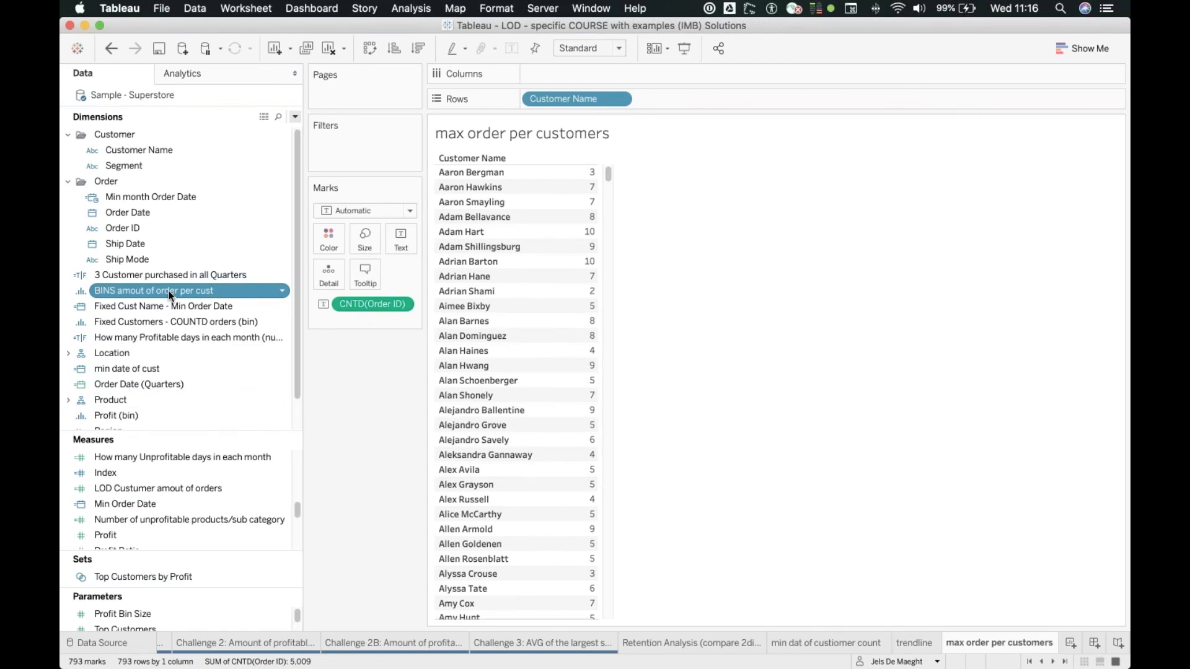
- Clear the "max order per customers" sheet and place "BINS amout of order per cust" on the columns
{"action": "left_click", "coordinate": [368, 47]}
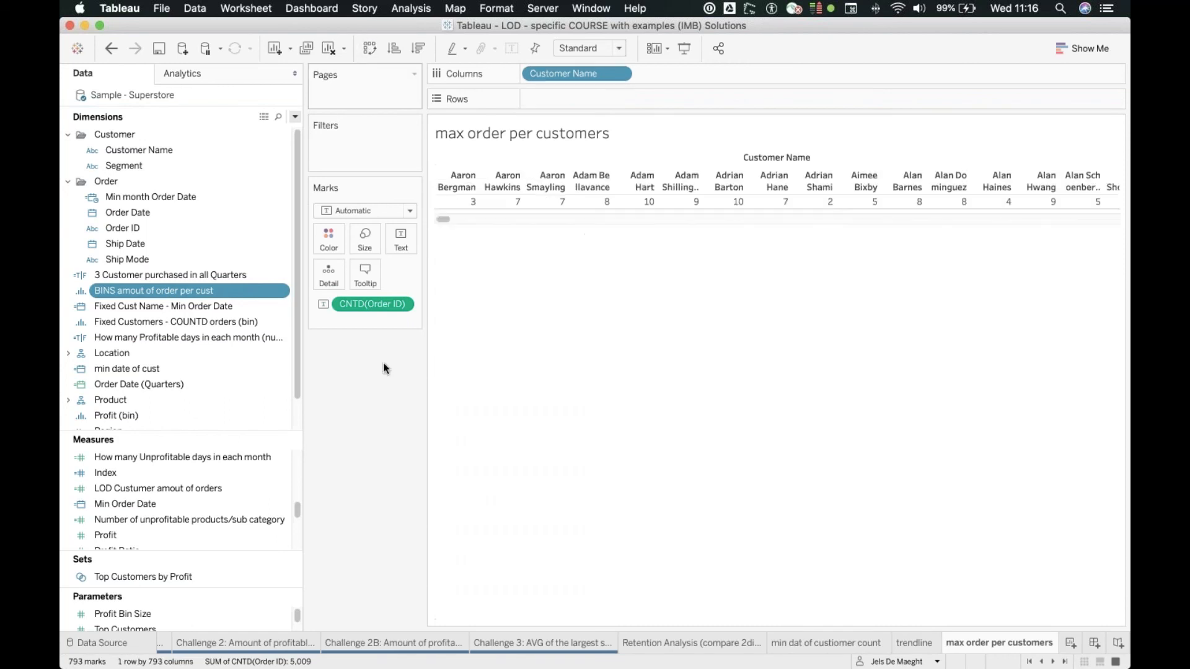
{"action": "left_click", "coordinate": [328, 48]}
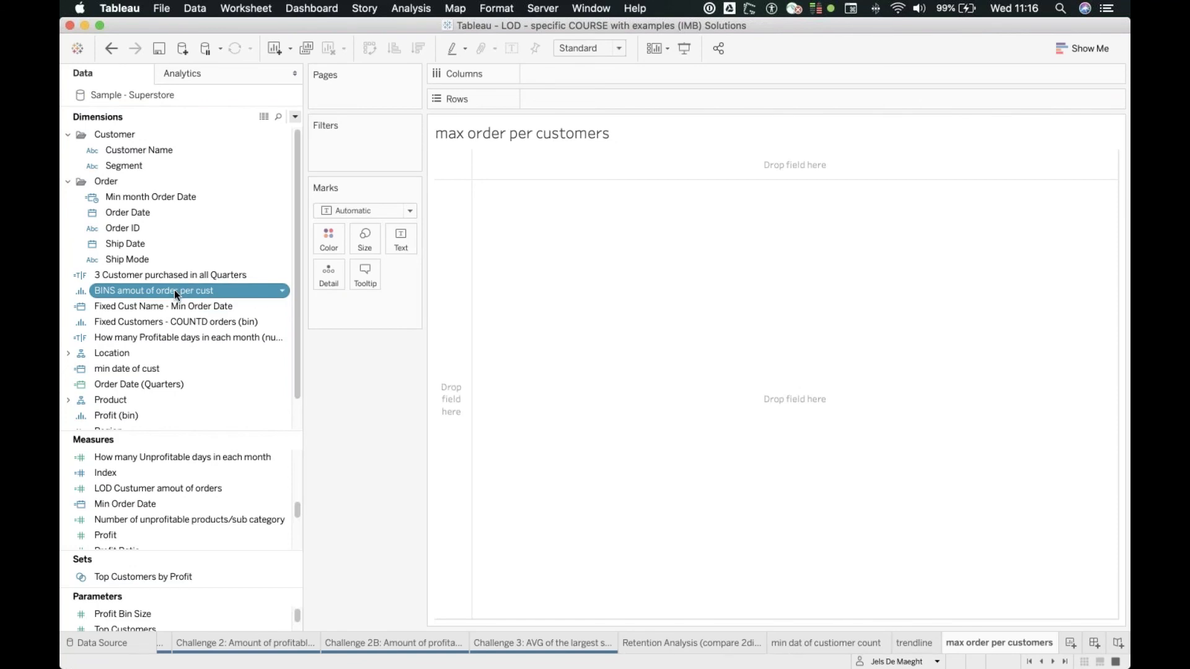
{"action": "left_click_drag", "start_coordinate": [174, 288], "coordinate": [589, 74]}
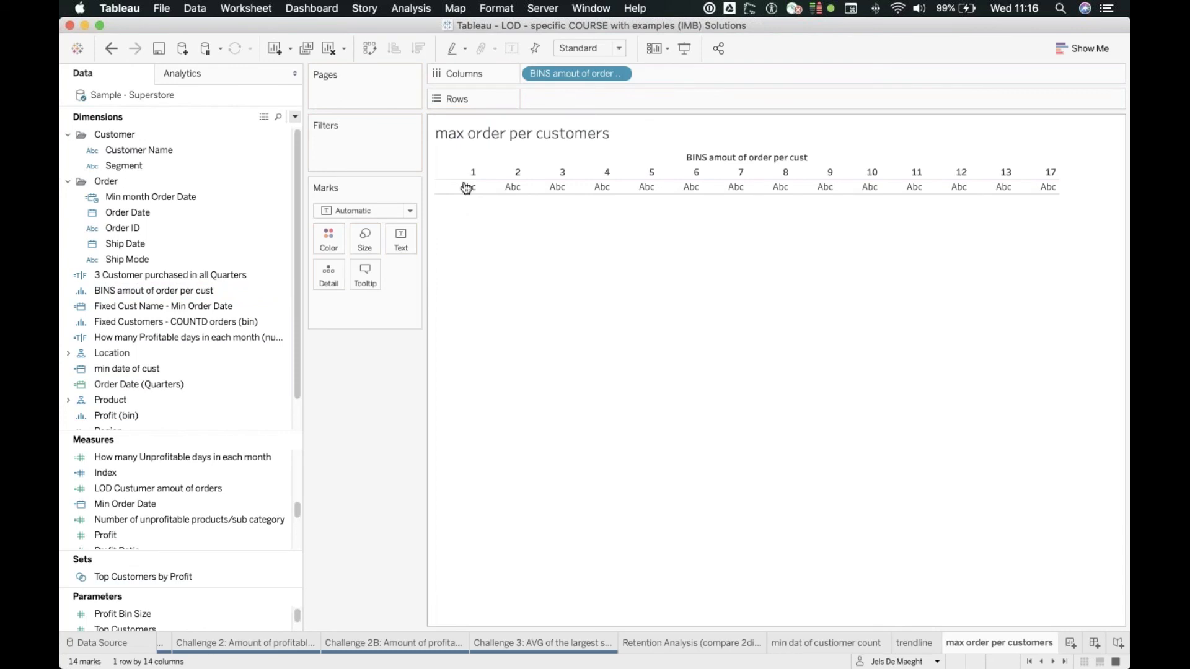
{"action": "mouse_move", "coordinate": [509, 187]}
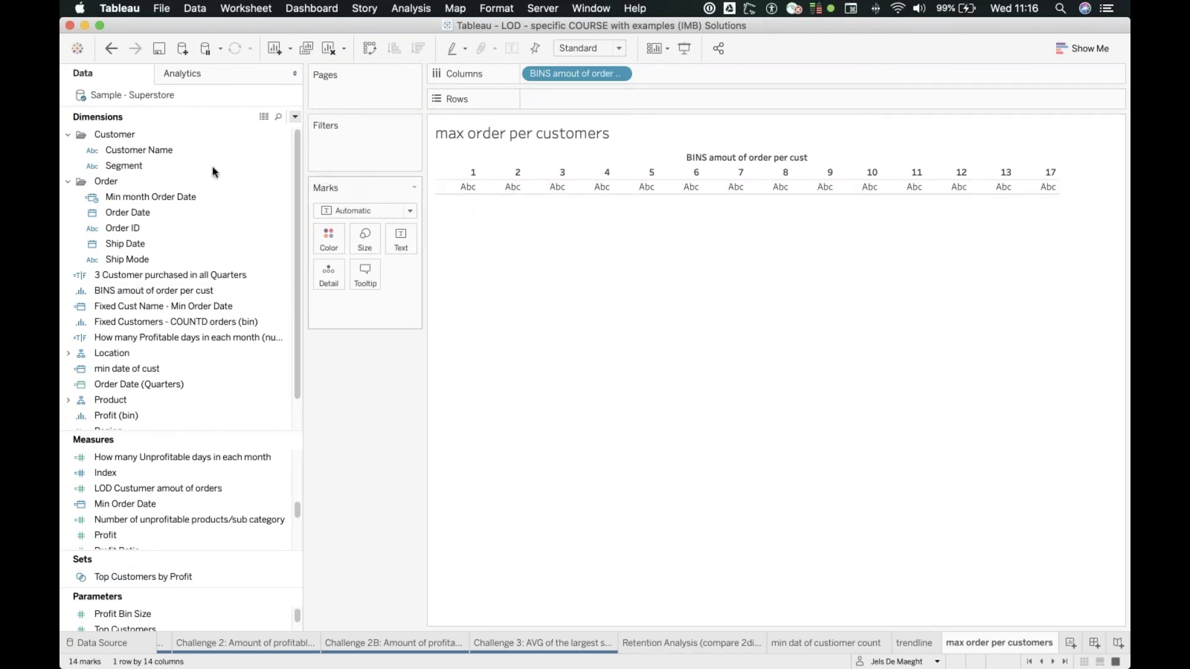
- Plot the distinct count of customers, CNTD(Customer Name), on the rows and label the bars with the same measure
{"action": "left_click", "coordinate": [171, 153]}
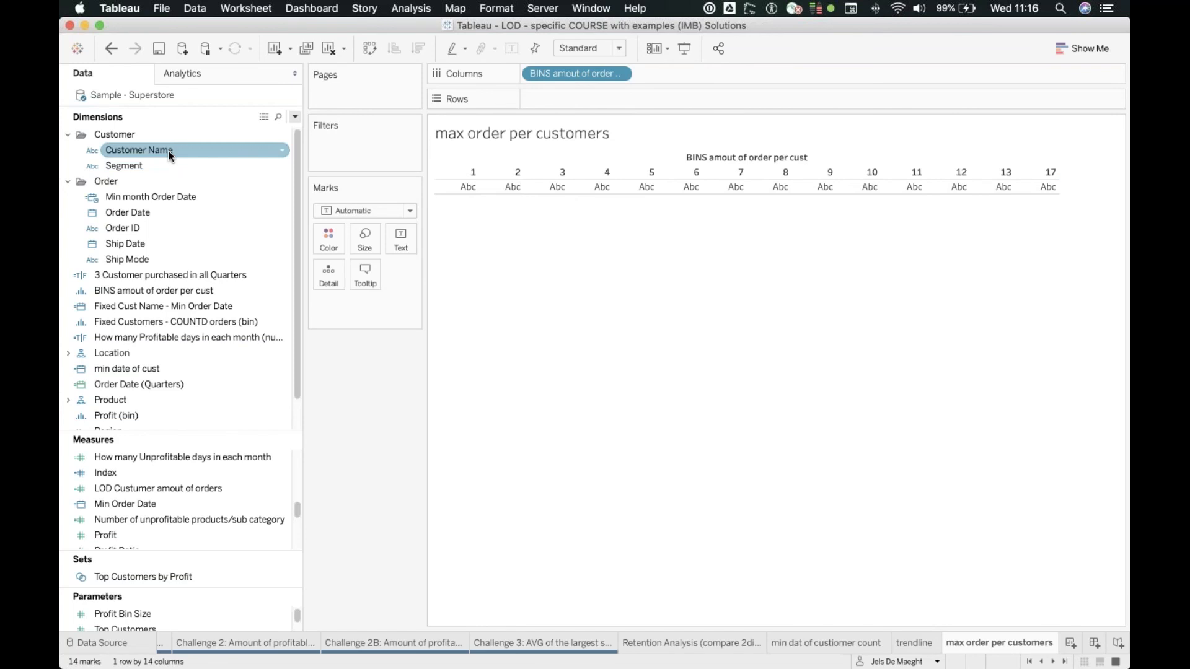
{"action": "left_click_drag", "start_coordinate": [171, 153], "coordinate": [588, 98]}
{"action": "left_click", "coordinate": [547, 359]}
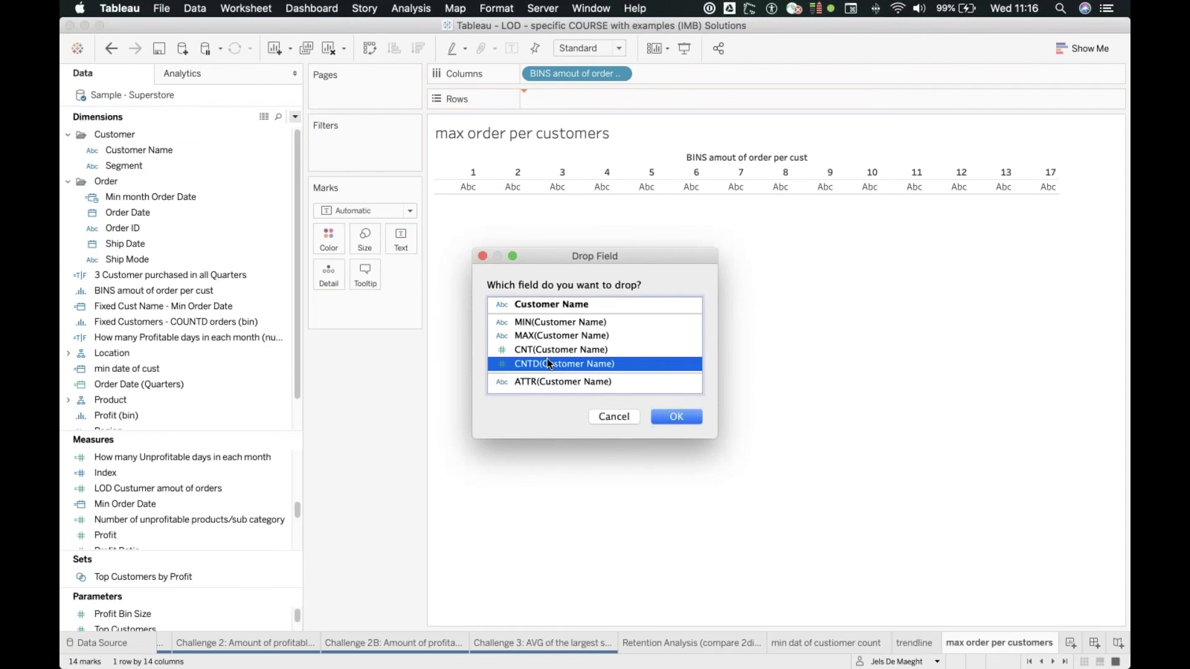
{"action": "left_click", "coordinate": [668, 417]}
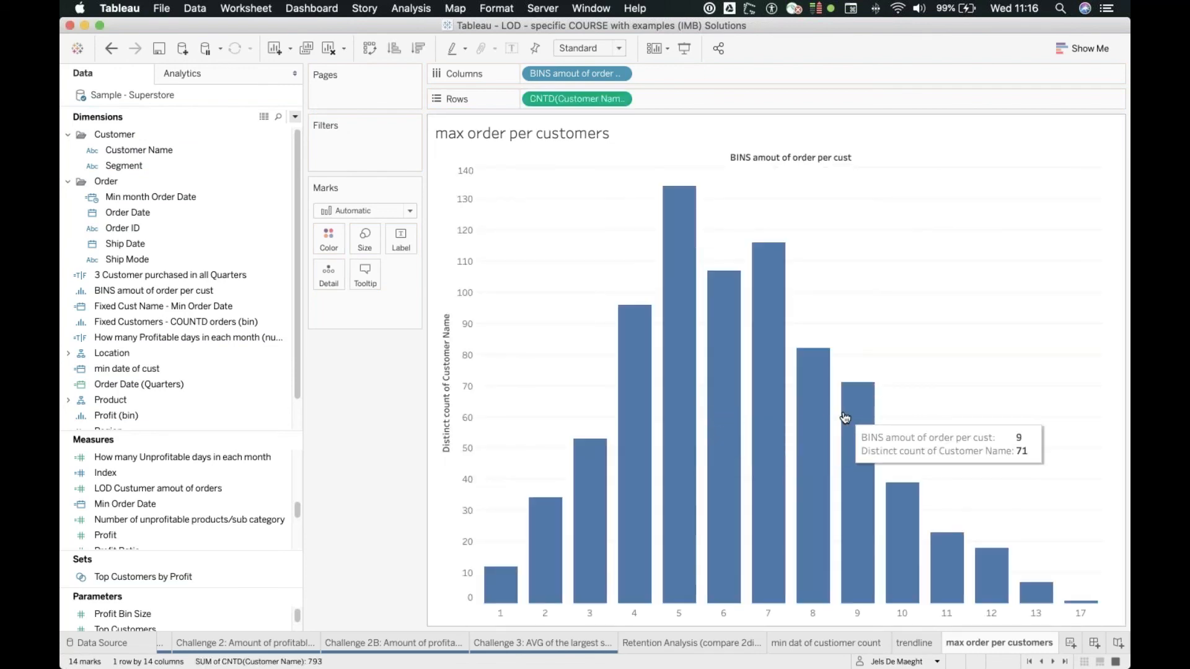
{"action": "left_click_drag", "start_coordinate": [572, 102], "coordinate": [401, 242]}
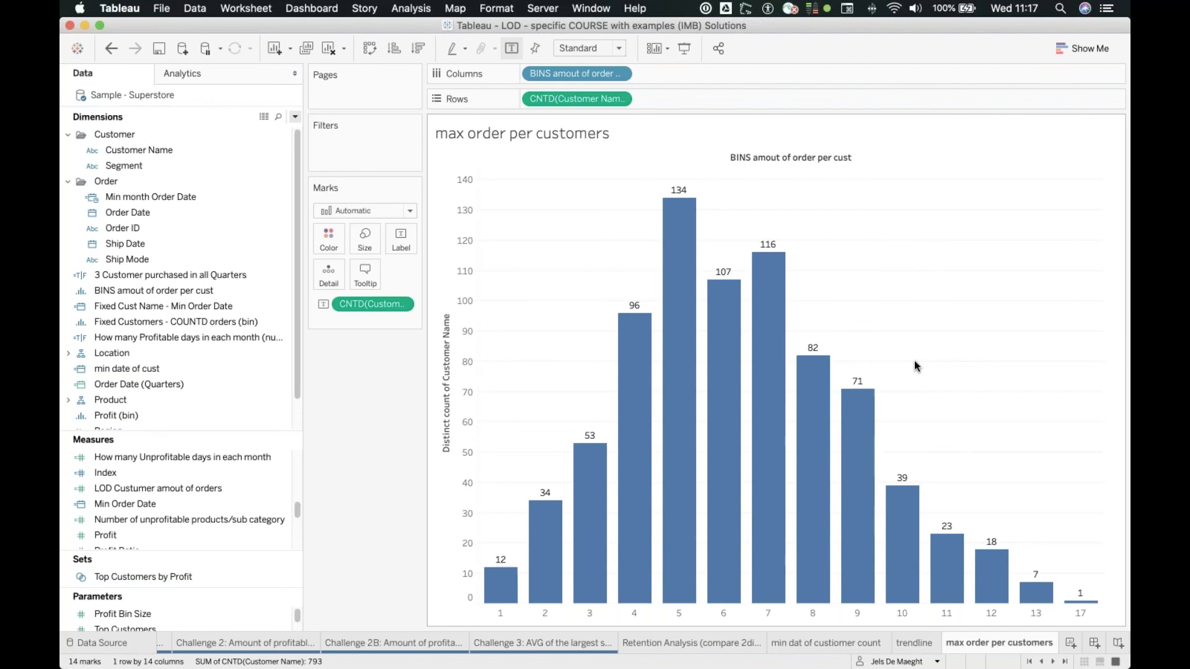
- Set the table layout to show empty columns so that bins without customers are included in the histogram
{"action": "left_click", "coordinate": [409, 11]}
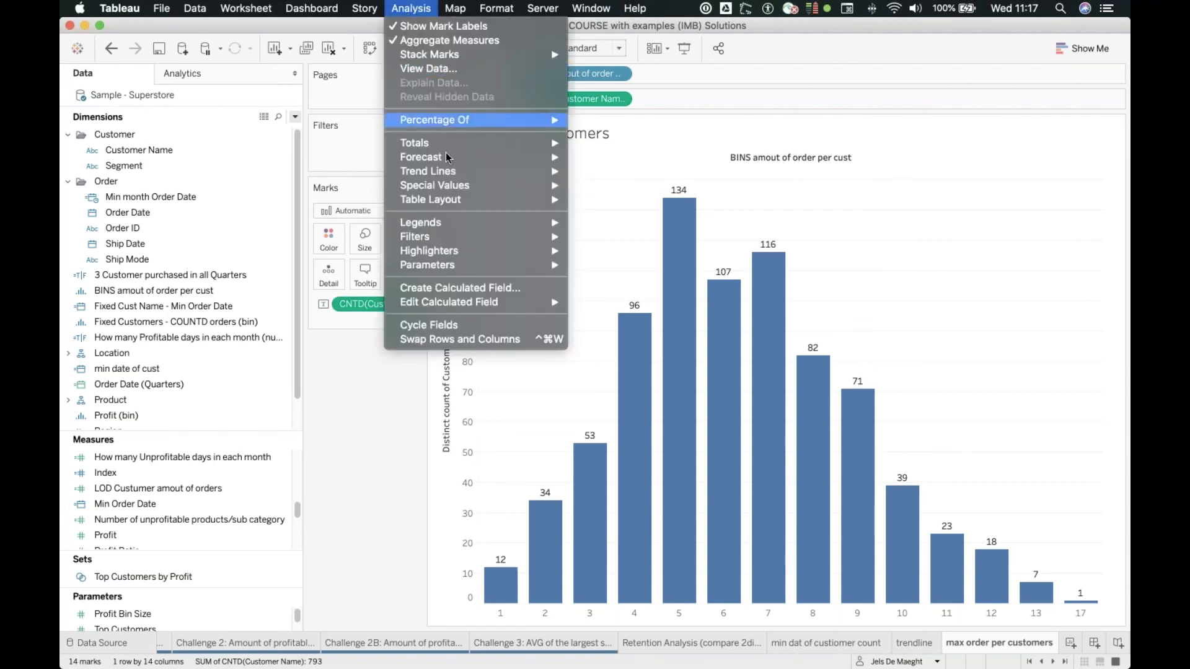
{"action": "mouse_move", "coordinate": [456, 201]}
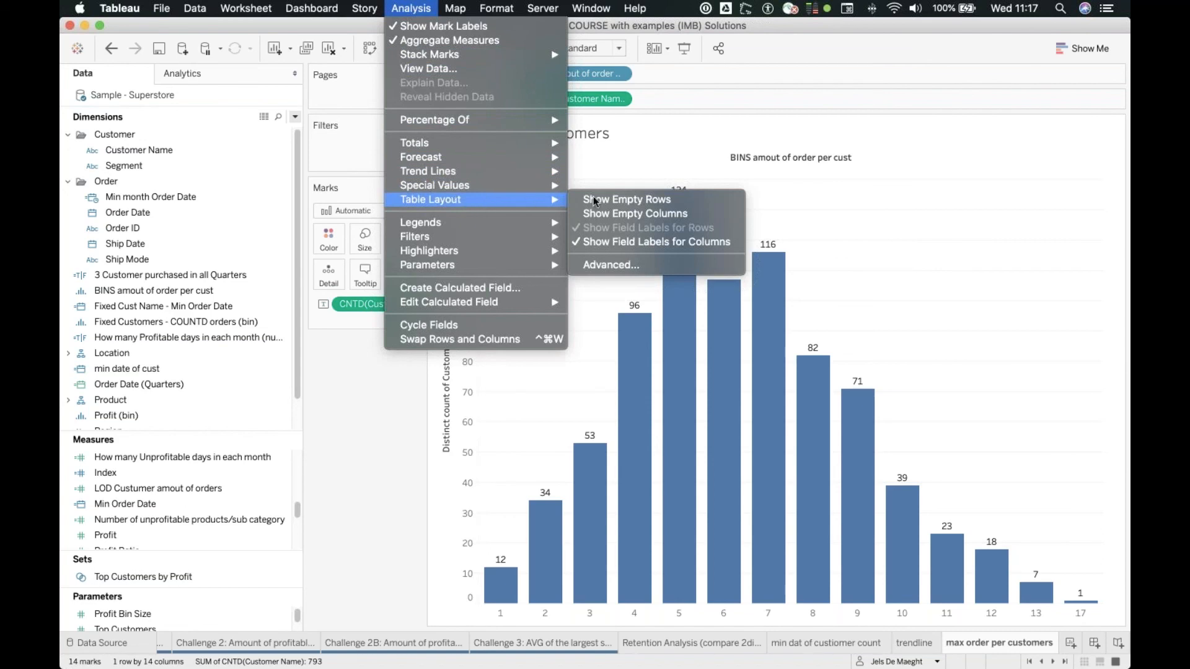
{"action": "left_click", "coordinate": [642, 215]}
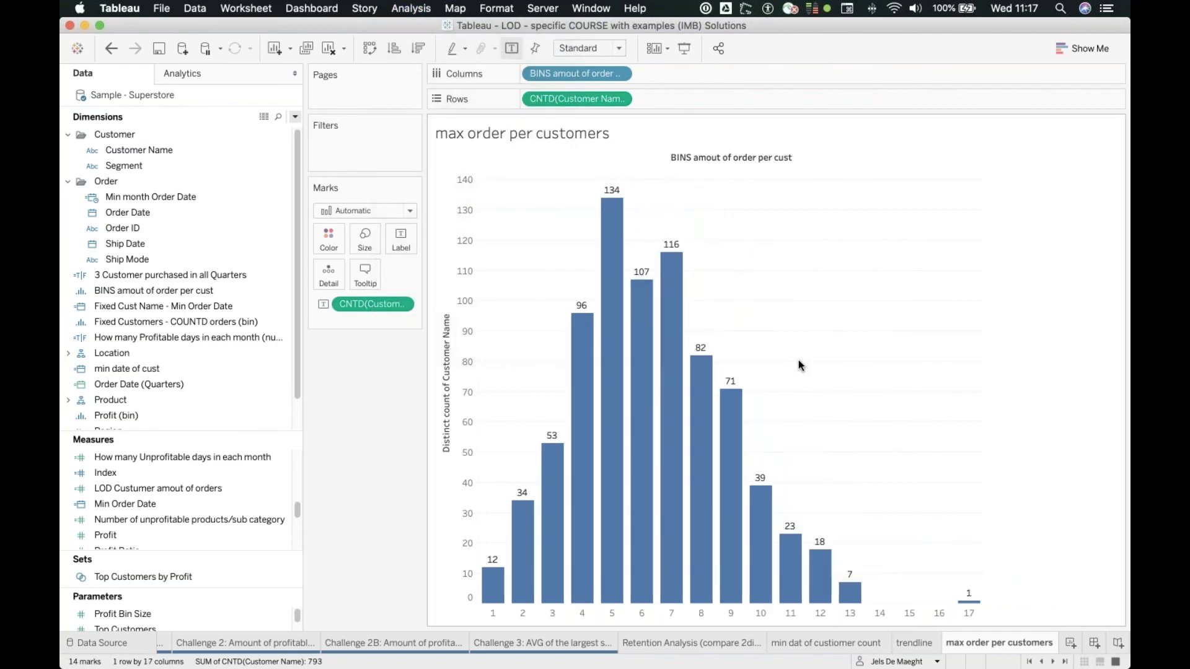